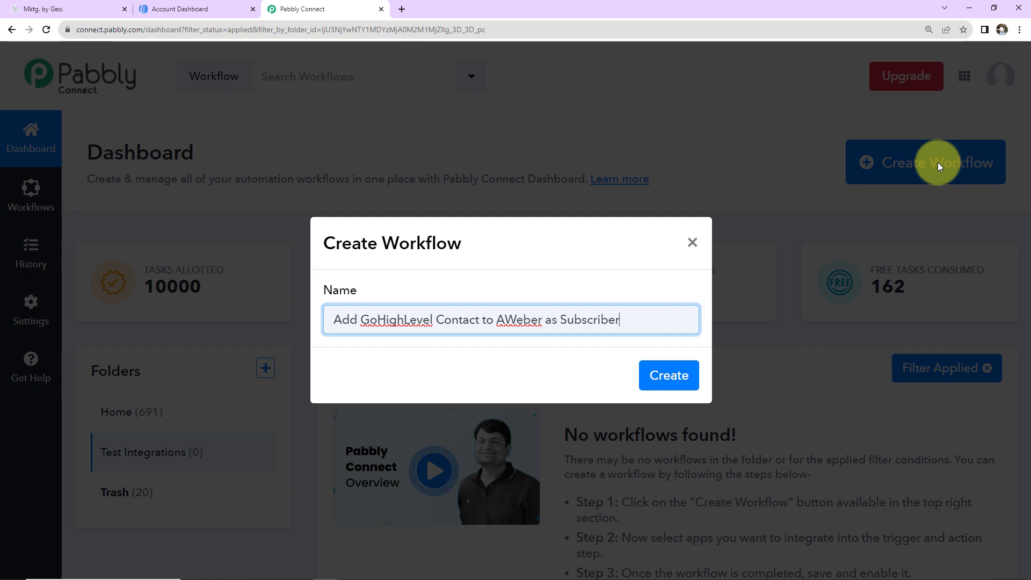
# Create the workflow "Add GoHighLevel Contact to AWeber as Subscriber" and choose LeadConnector V2 as its trigger app
pyautogui.click(667, 373)
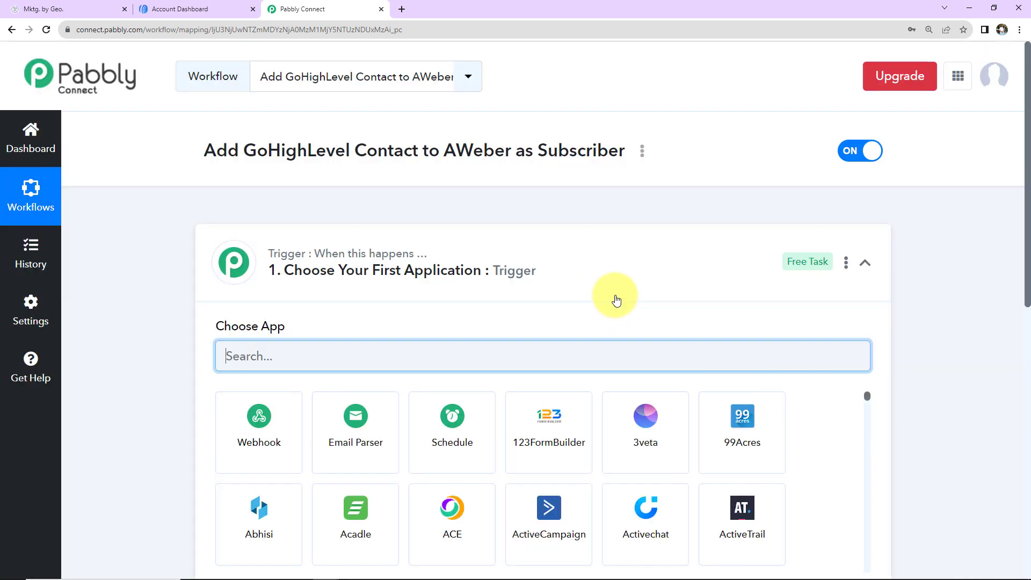
pyautogui.click(865, 262)
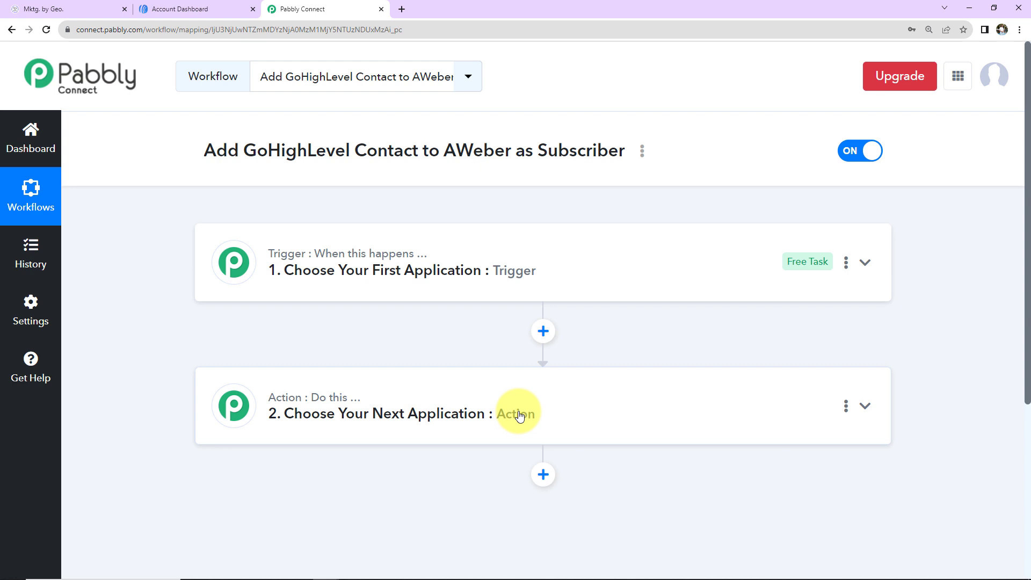
pyautogui.click(532, 274)
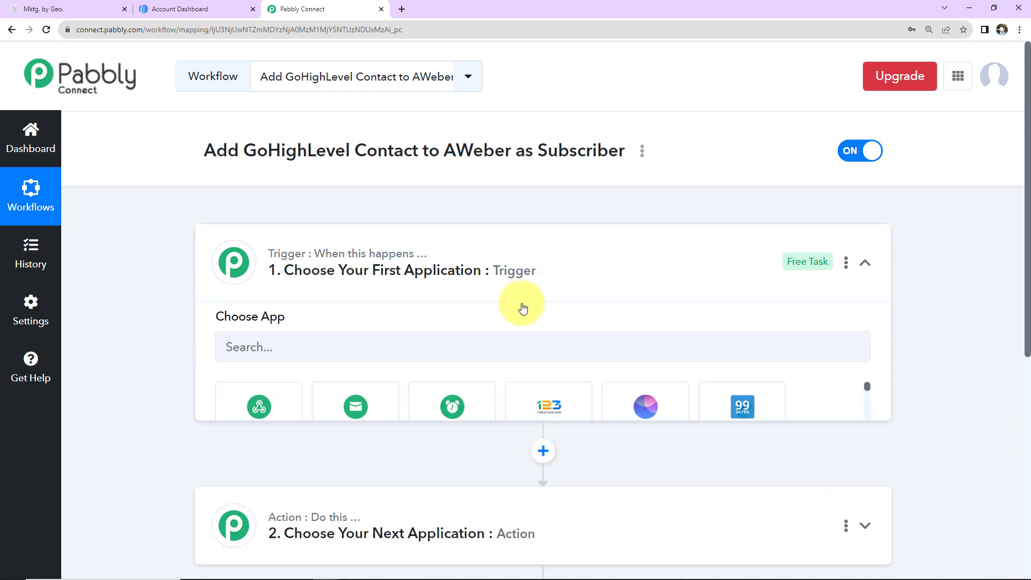
pyautogui.write('lea')
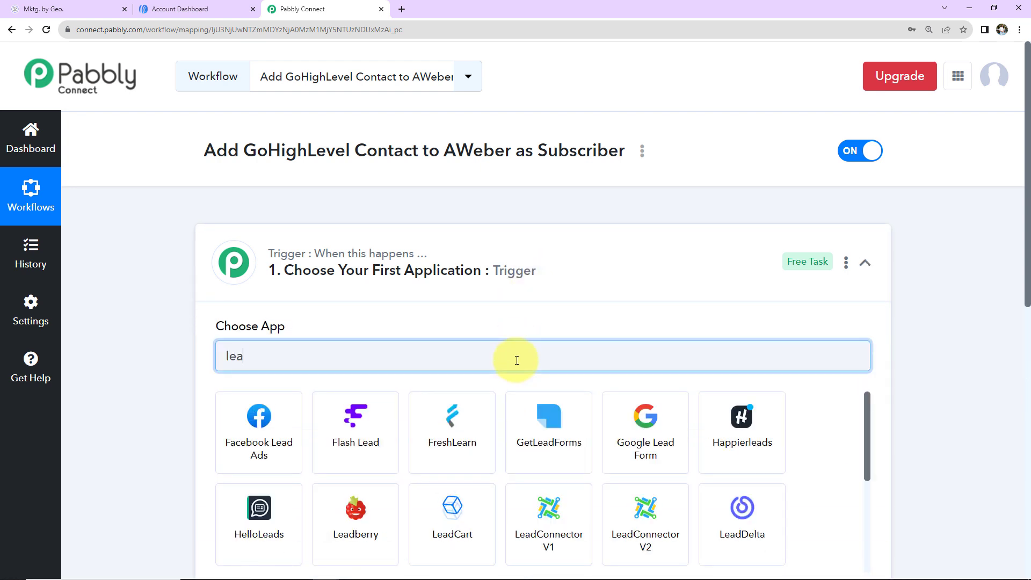
pyautogui.write('d')
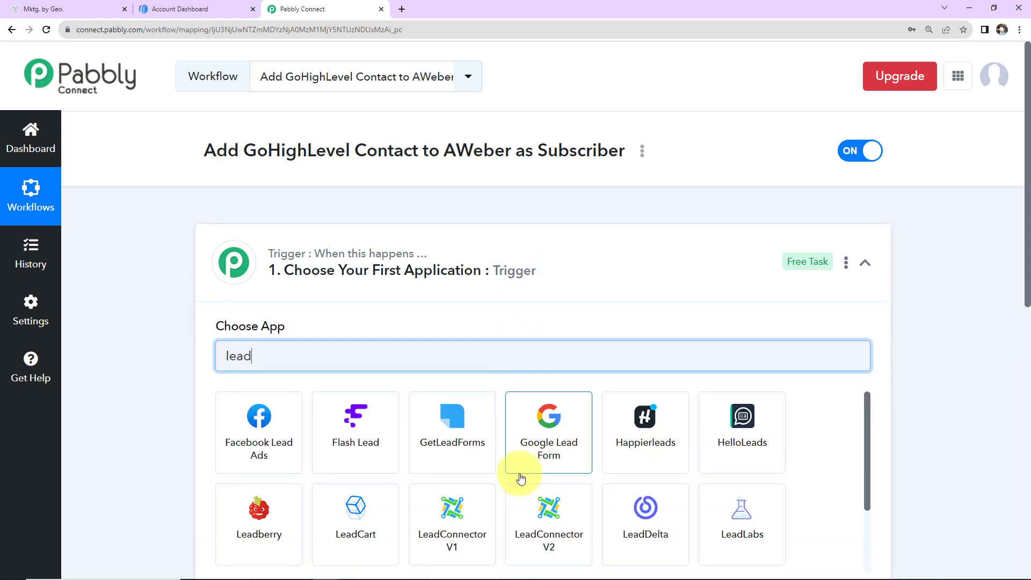
pyautogui.click(543, 534)
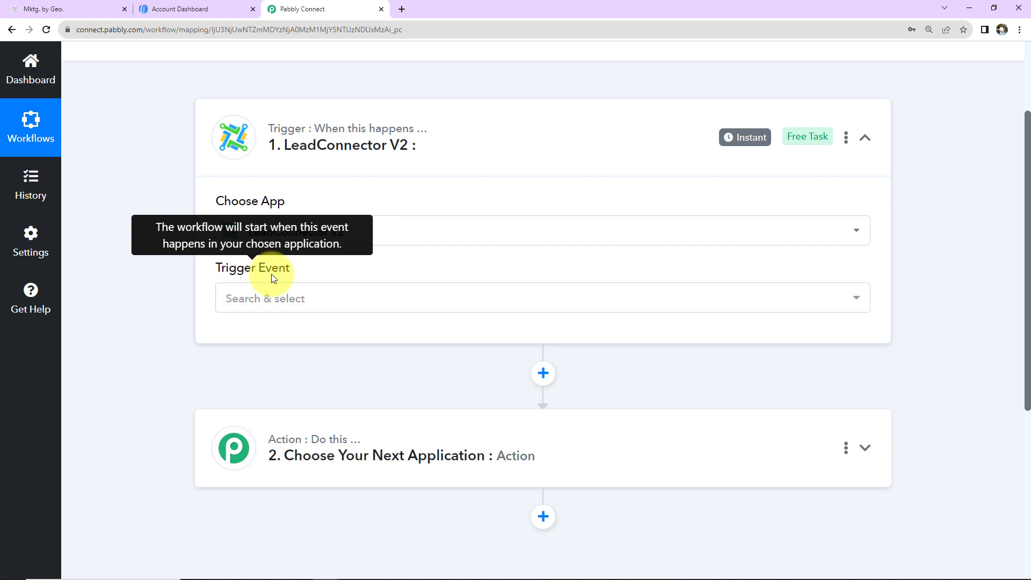
# Set the trigger event to Contact Created and copy the generated webhook URL
pyautogui.click(269, 301)
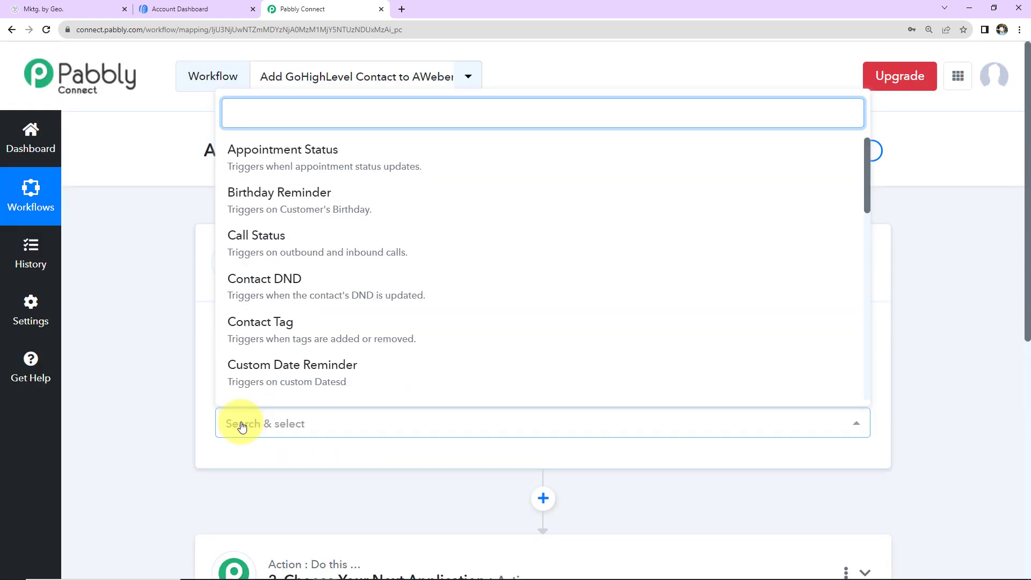
pyautogui.write('con')
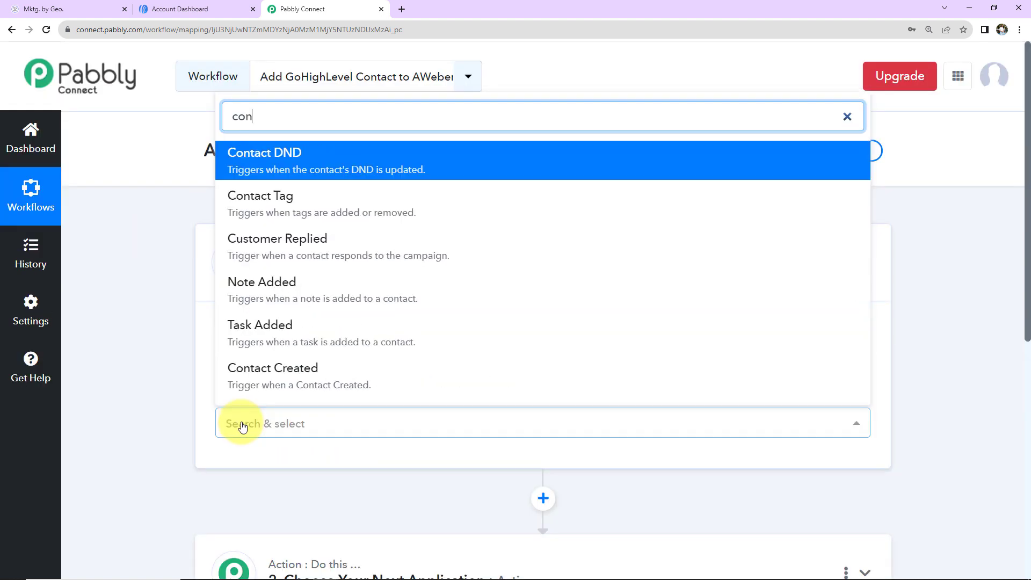
pyautogui.click(264, 394)
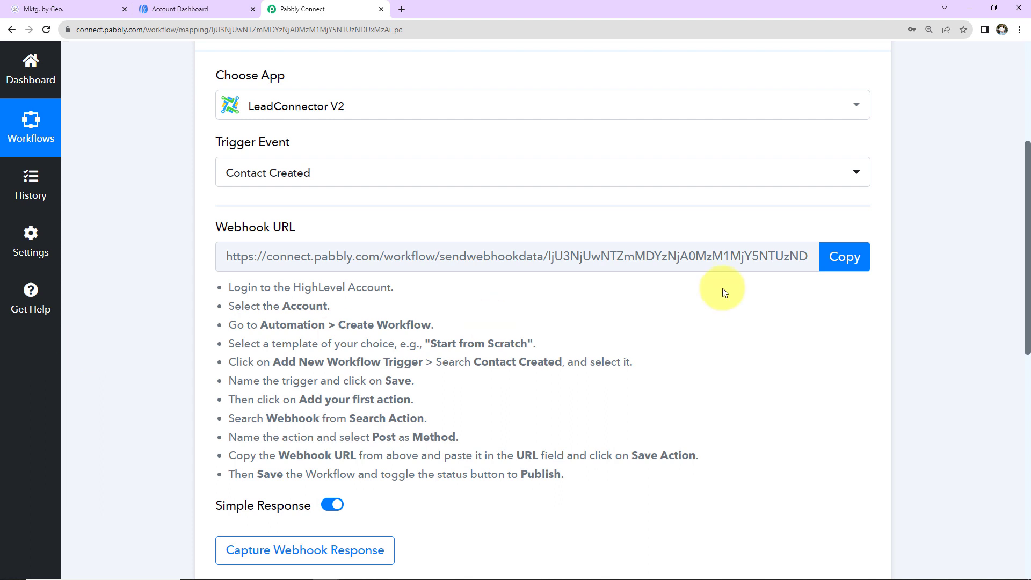
pyautogui.click(842, 256)
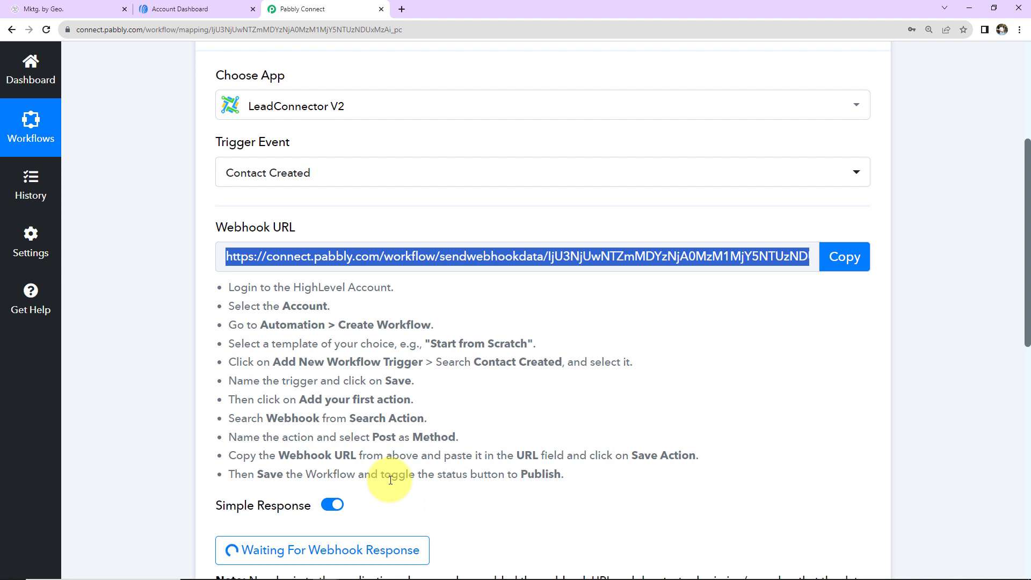
# Switch to GoHighLevel and create a new automation workflow from scratch
pyautogui.click(63, 12)
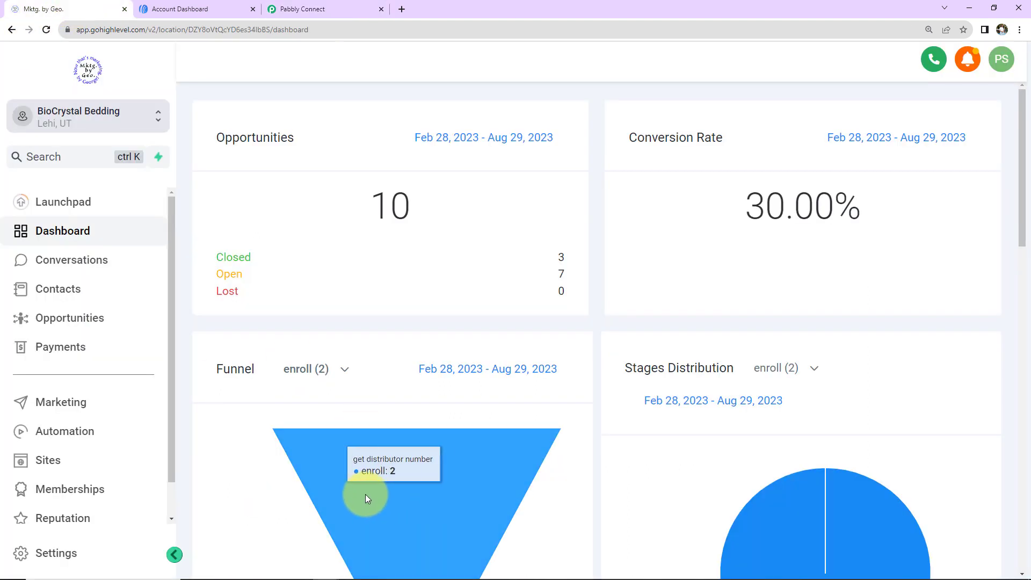
pyautogui.scroll(-1, 88, 402)
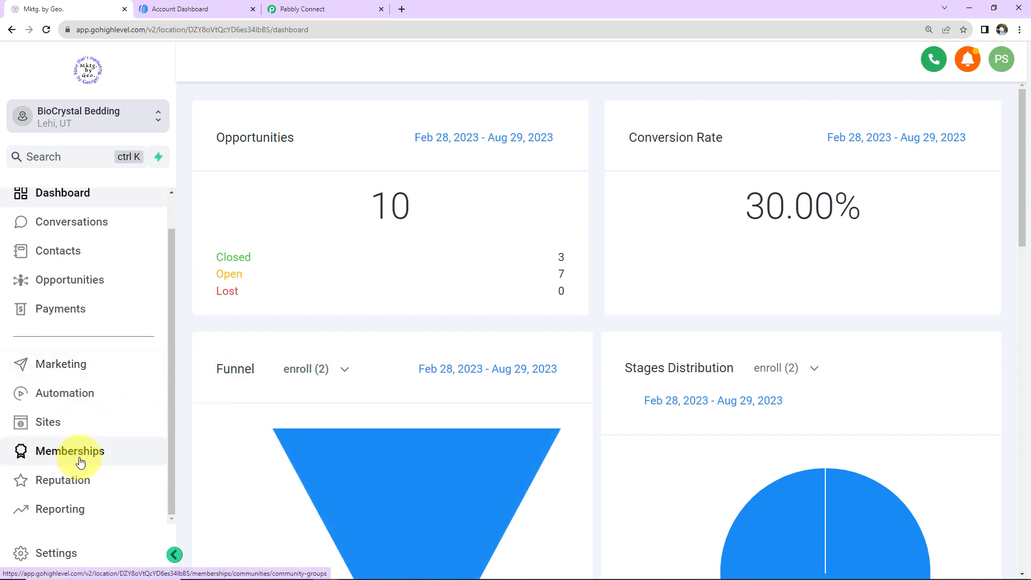
pyautogui.click(63, 400)
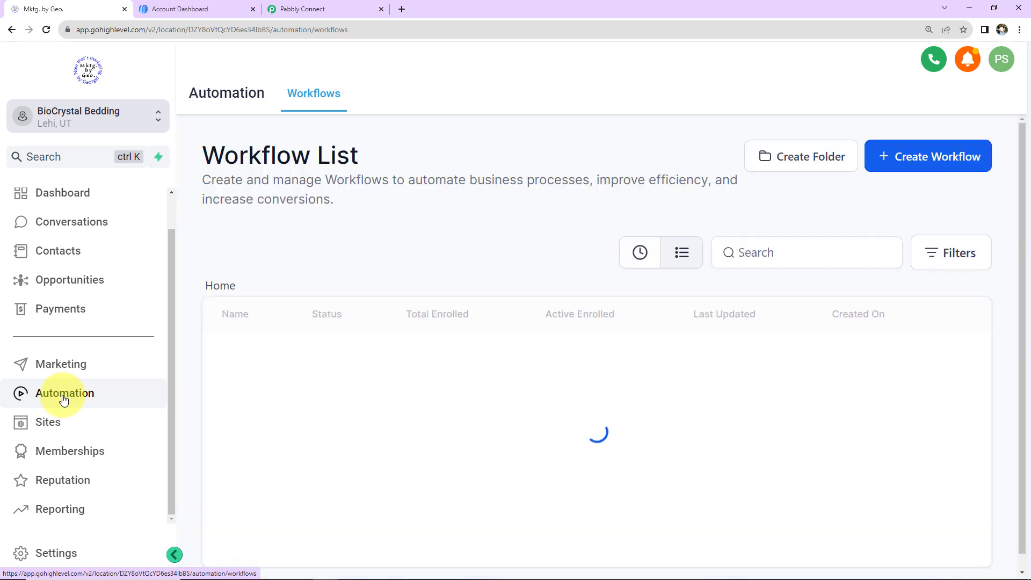
pyautogui.click(943, 157)
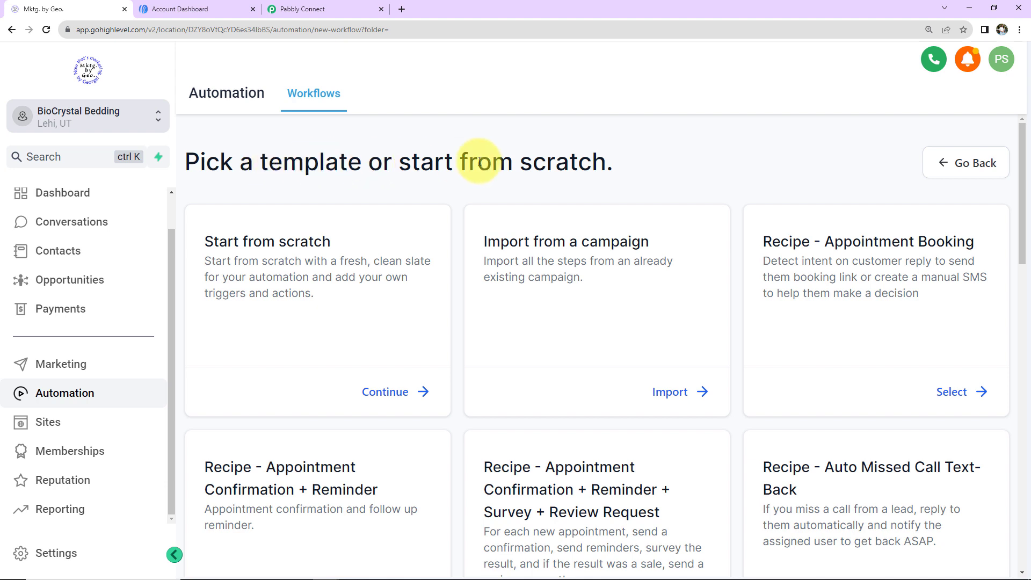
pyautogui.click(380, 394)
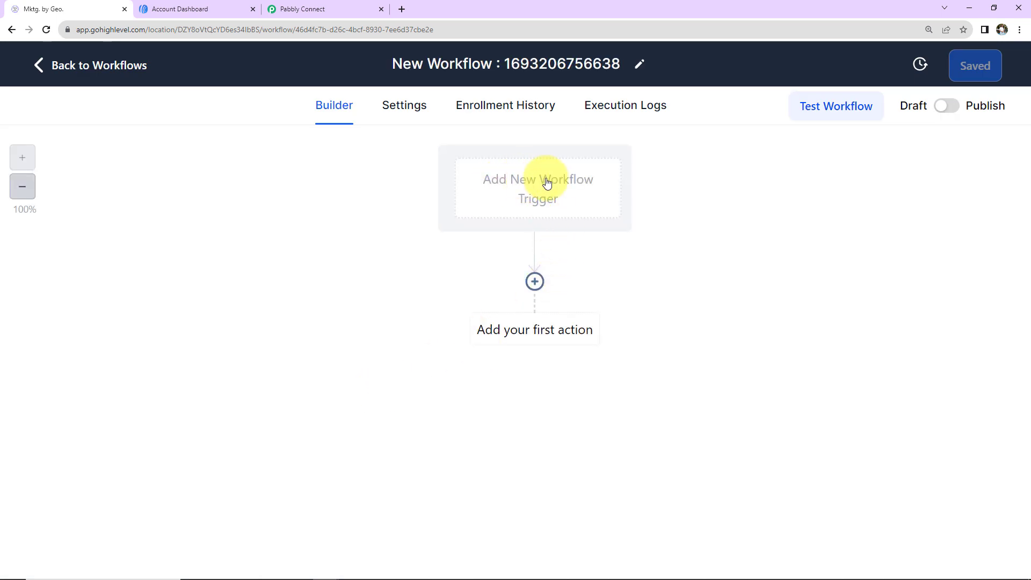
# Add a Contact Created trigger to the new workflow and save the trigger
pyautogui.click(546, 200)
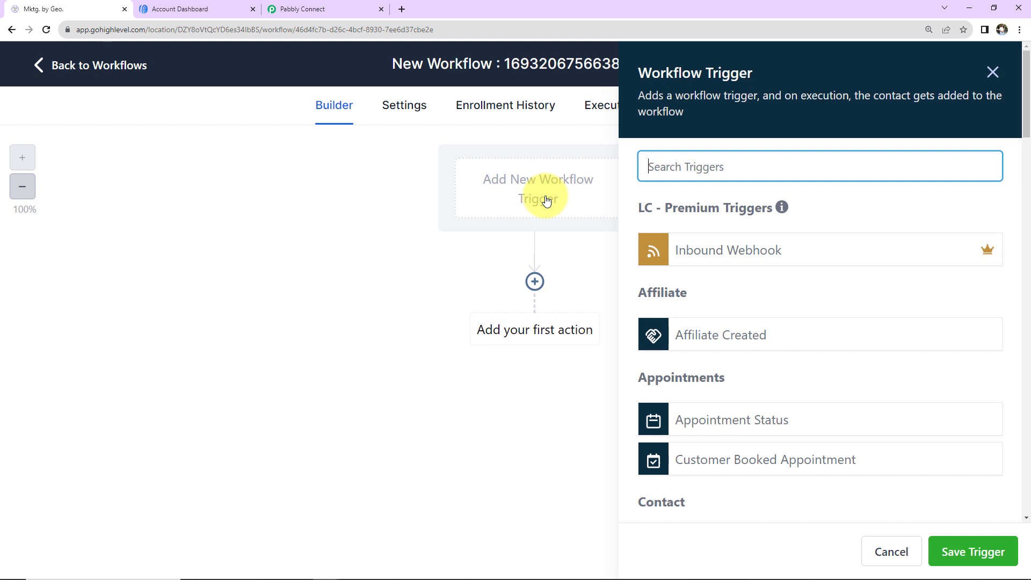
pyautogui.click(674, 164)
pyautogui.write('cont')
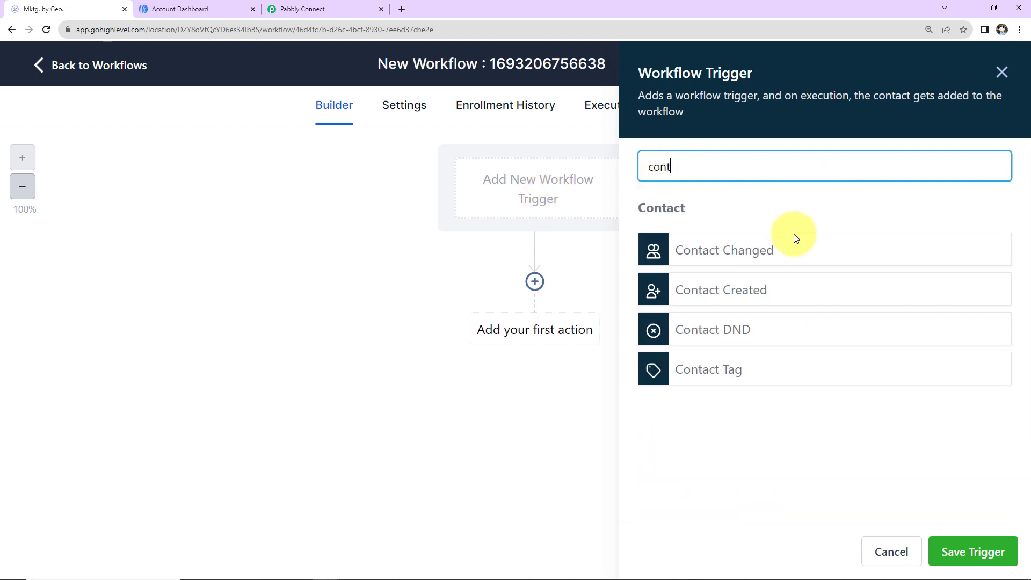
pyautogui.click(739, 292)
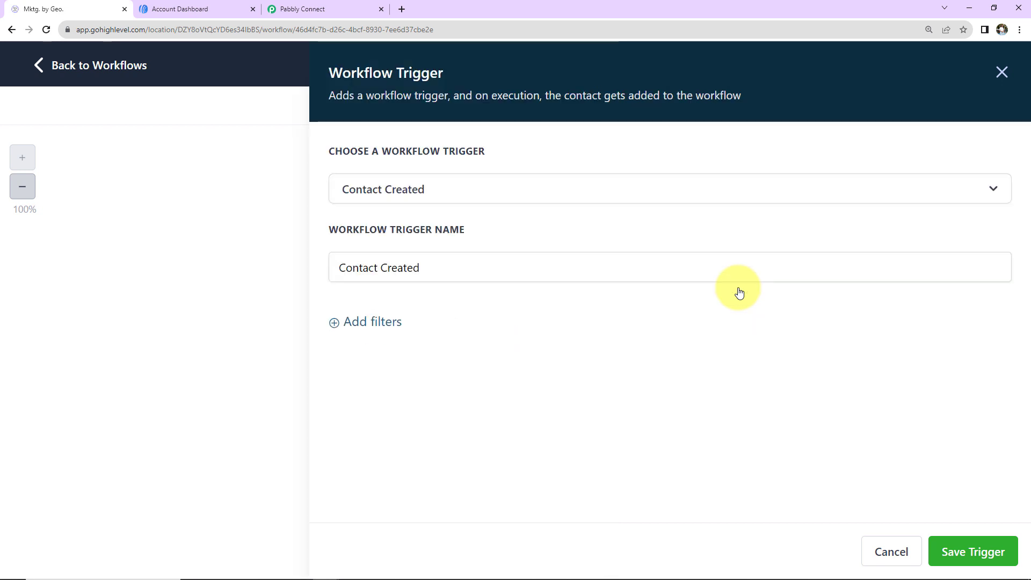
pyautogui.click(942, 553)
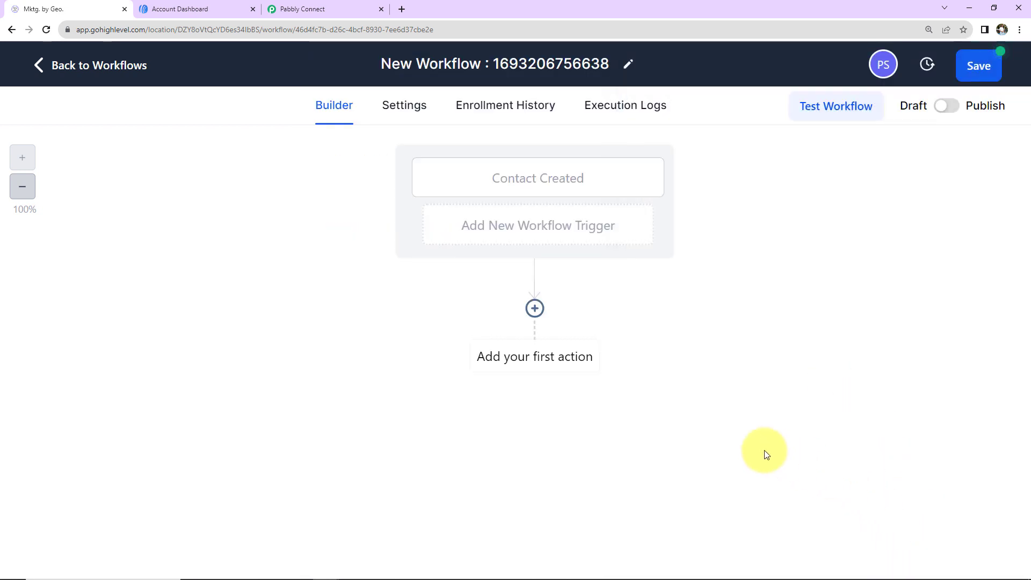
# Add a standard Webhook action with the copied Pabbly webhook URL as its URL, and save the action
pyautogui.click(542, 363)
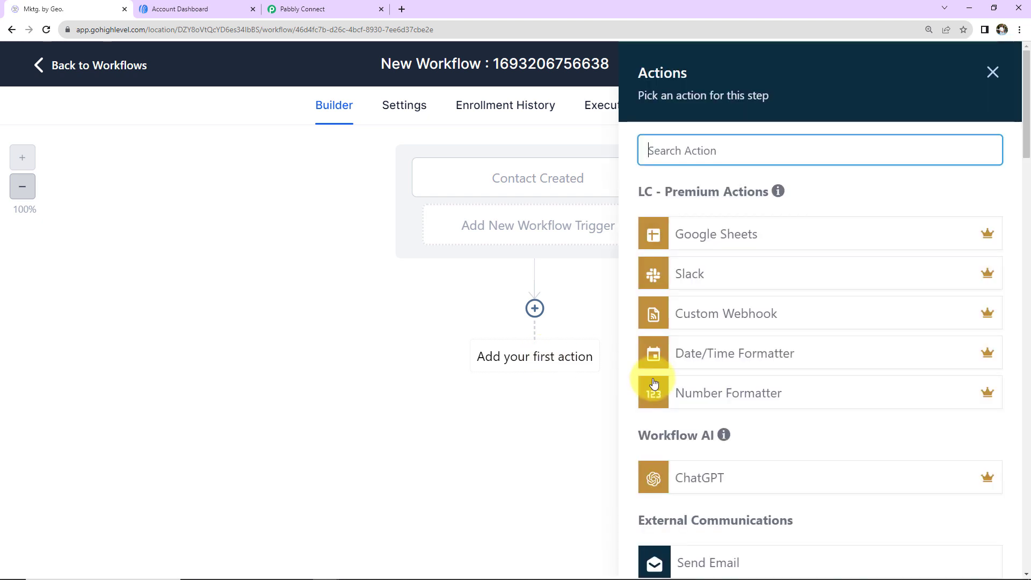
pyautogui.write('webhoo')
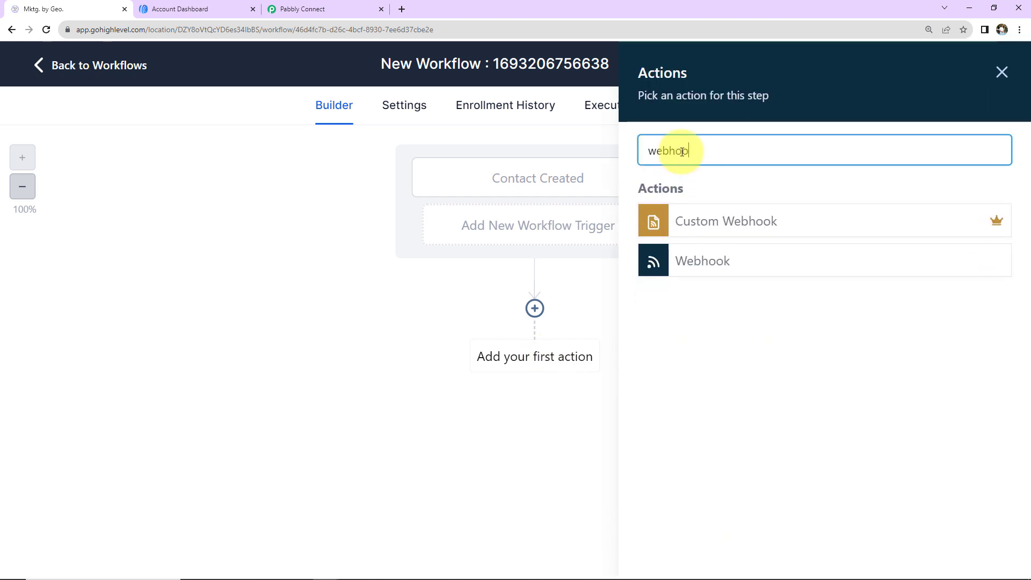
pyautogui.click(712, 264)
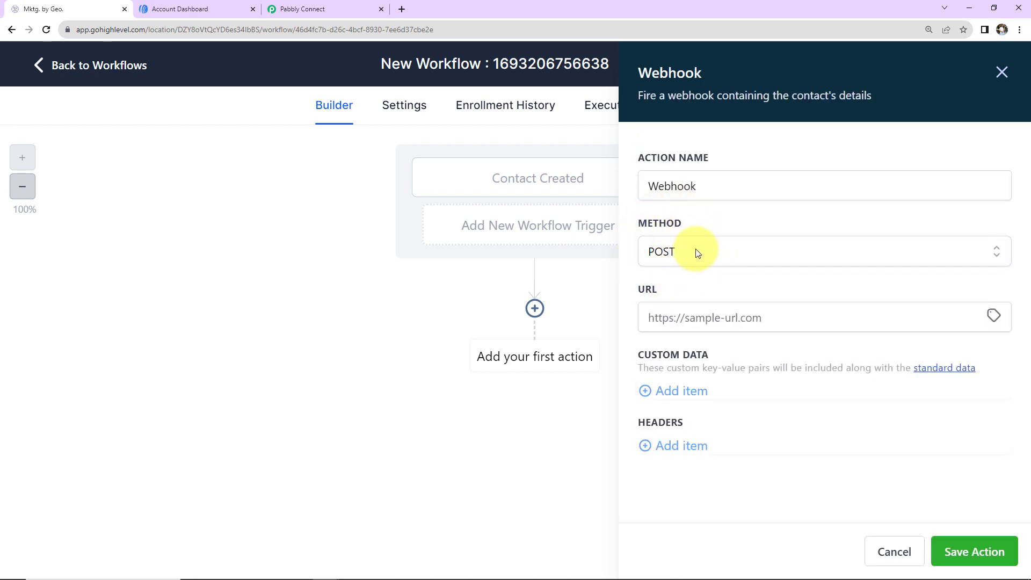
pyautogui.click(692, 315)
pyautogui.hotkey('ctrl', 'v')
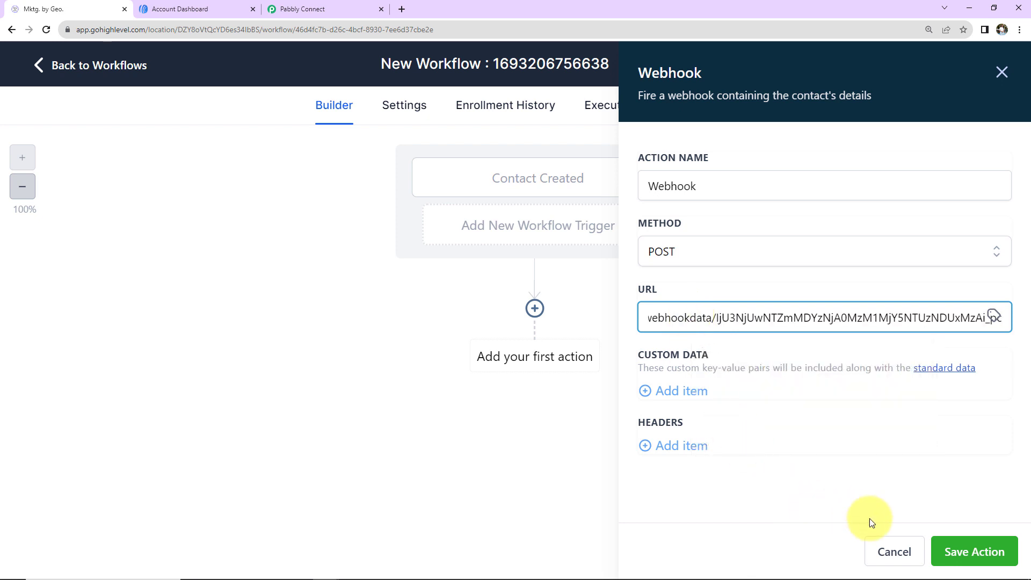
pyautogui.click(956, 549)
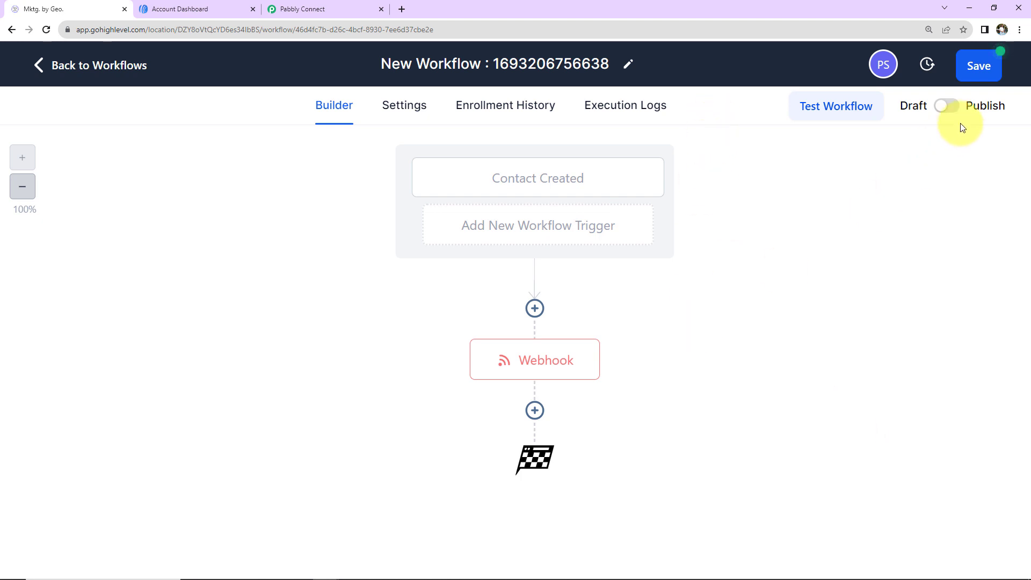
# Change the workflow's status from Draft to Publish and save the workflow
pyautogui.click(942, 103)
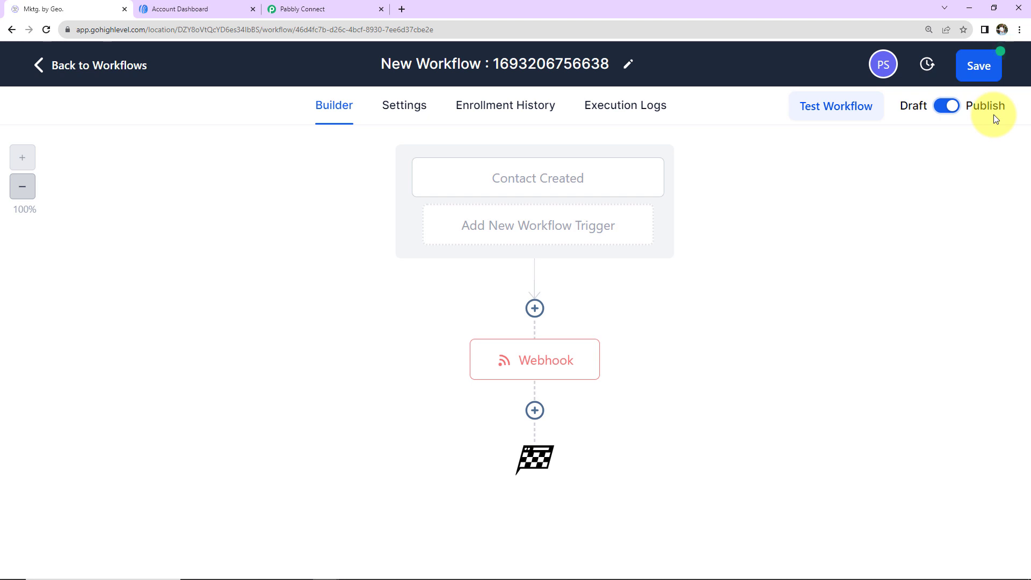
pyautogui.click(968, 60)
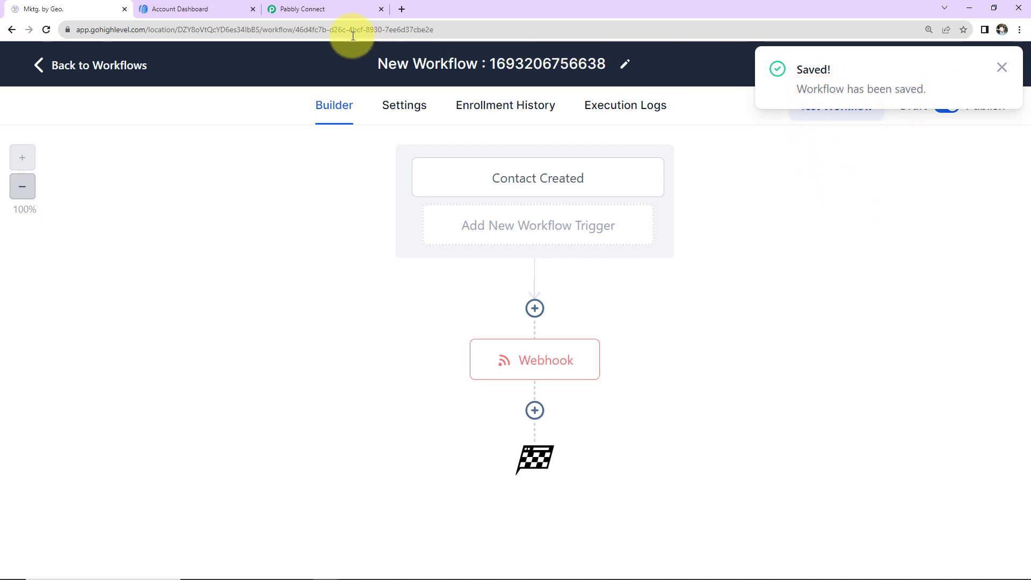
# Switch back to Pabbly Connect and read the note on making a test submission for the webhook response
pyautogui.click(337, 8)
pyautogui.scroll(-3, 616, 422)
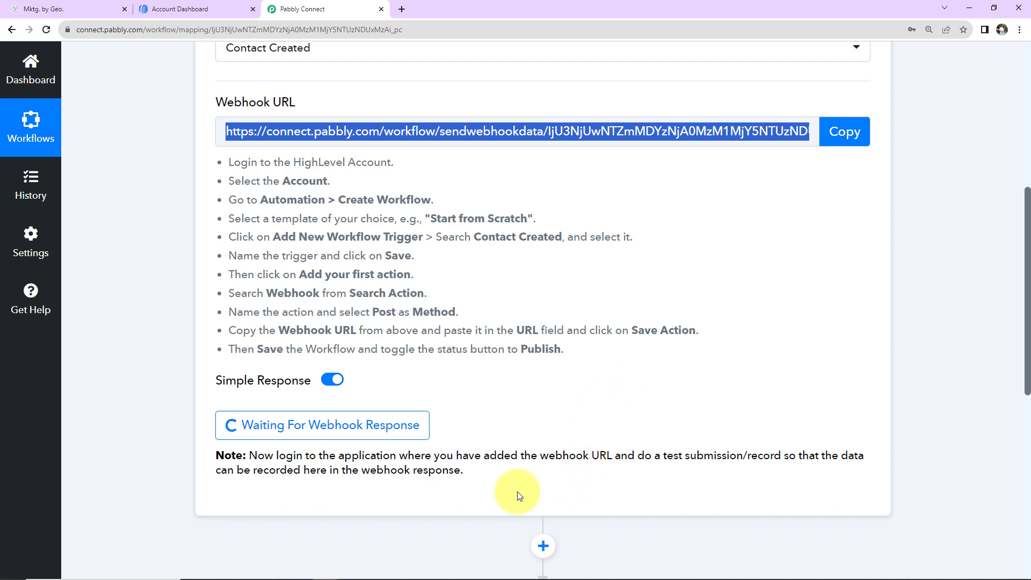
pyautogui.moveTo(638, 455); pyautogui.dragTo(810, 469)
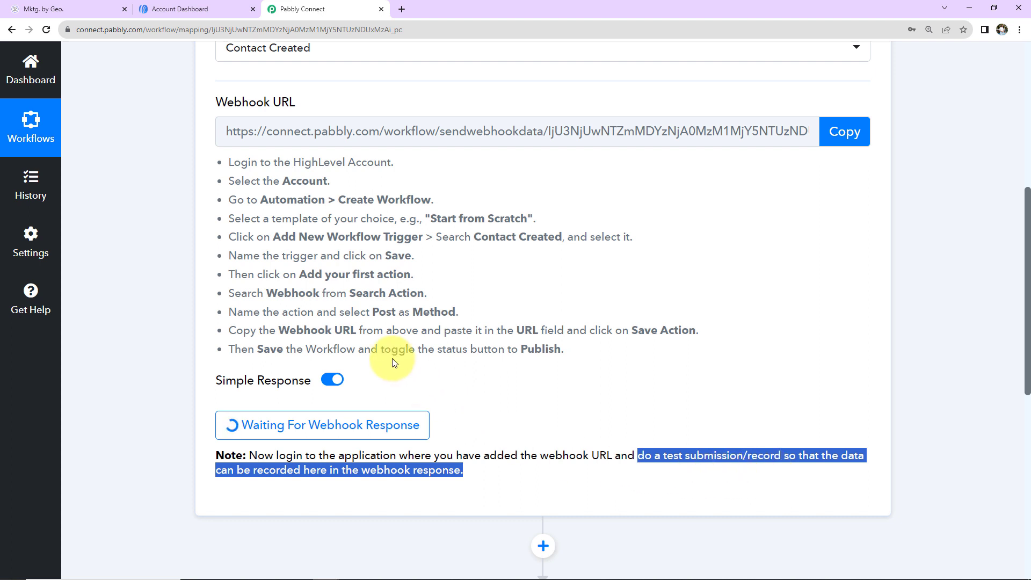
# Switch to GoHighLevel, leave the workflow editor and open the Appointment Form in the Sites form builder
pyautogui.click(101, 10)
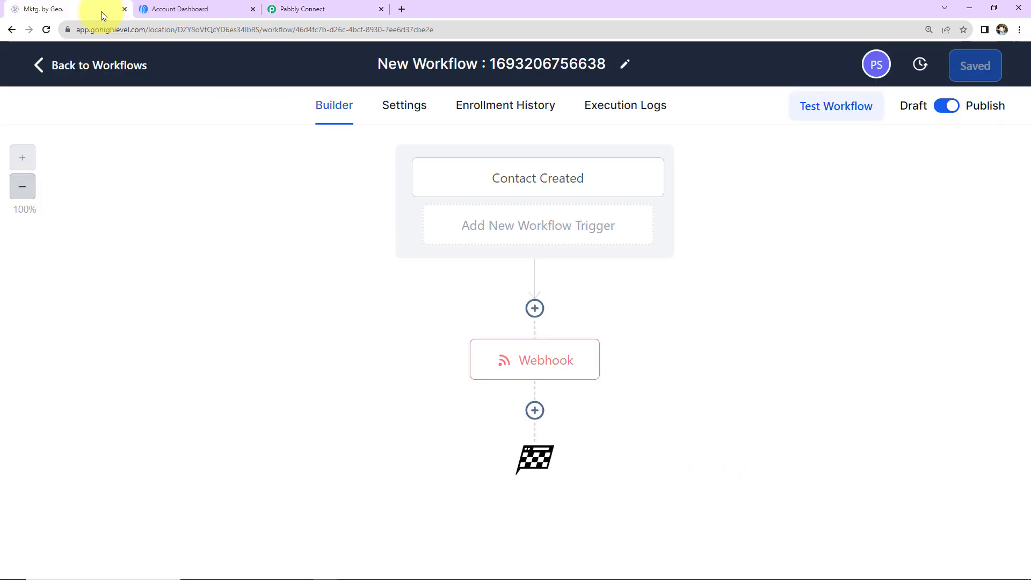
pyautogui.click(93, 65)
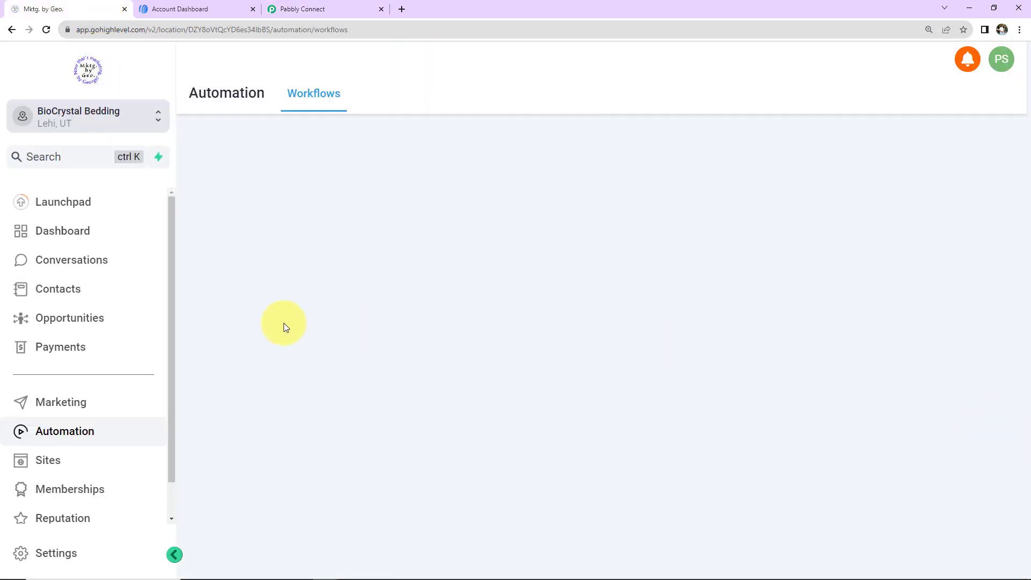
pyautogui.click(65, 236)
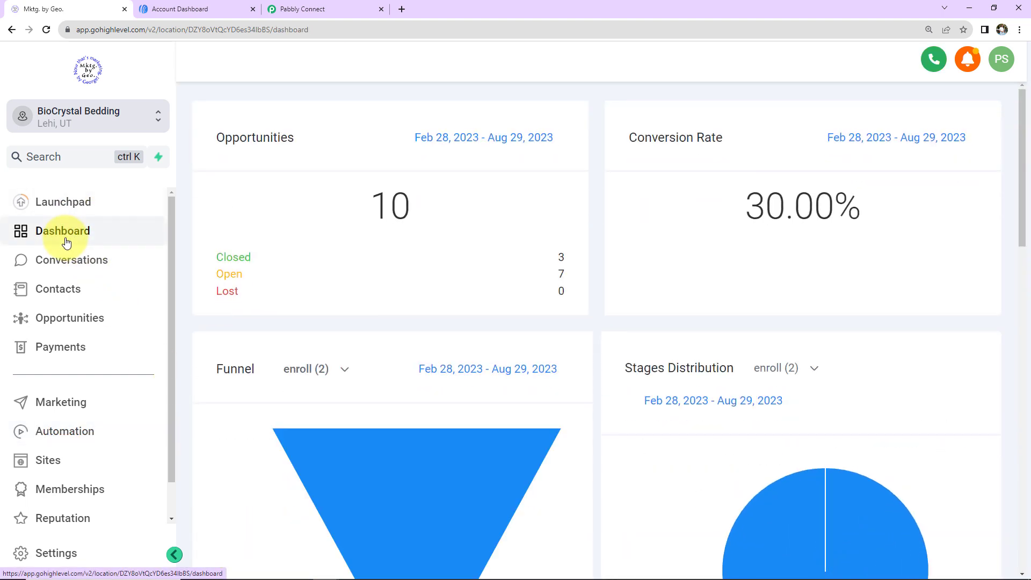
pyautogui.click(49, 464)
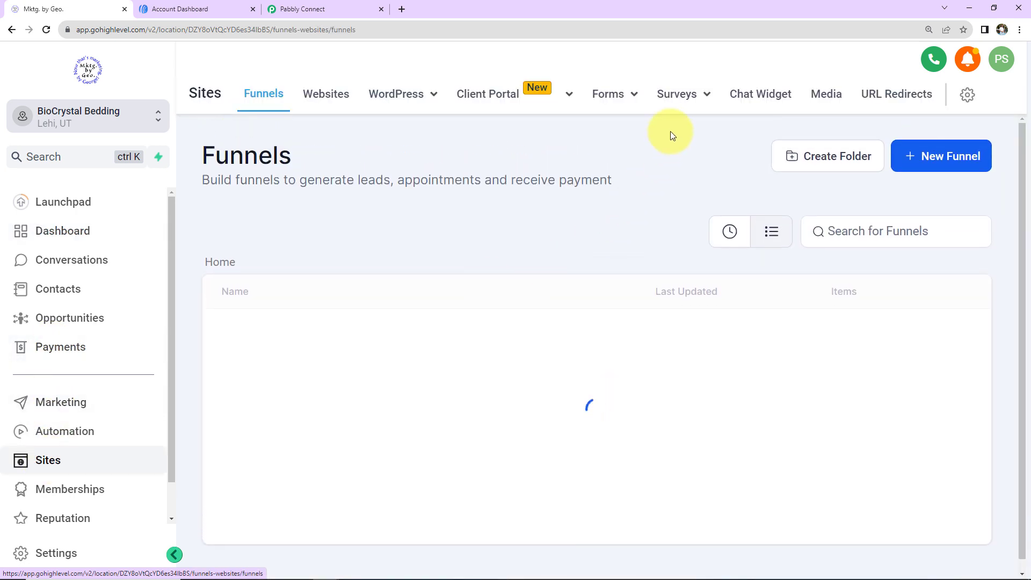
pyautogui.moveTo(616, 99)
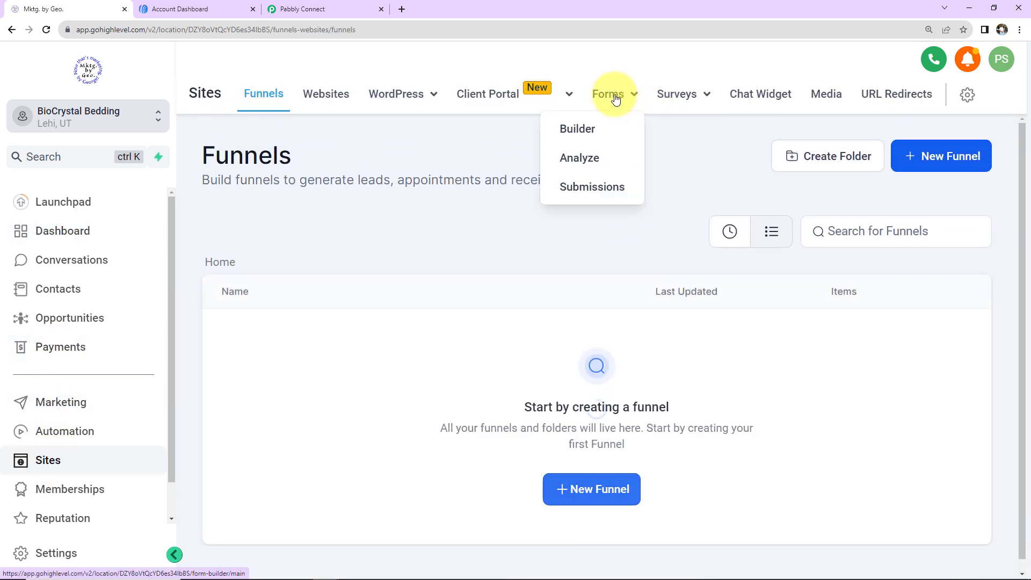
pyautogui.click(580, 135)
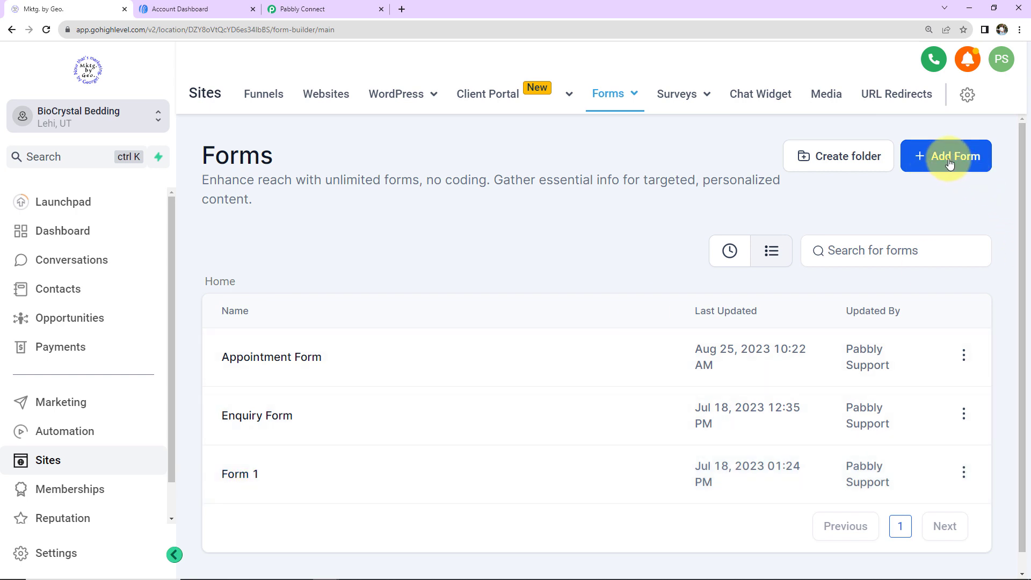
pyautogui.click(242, 361)
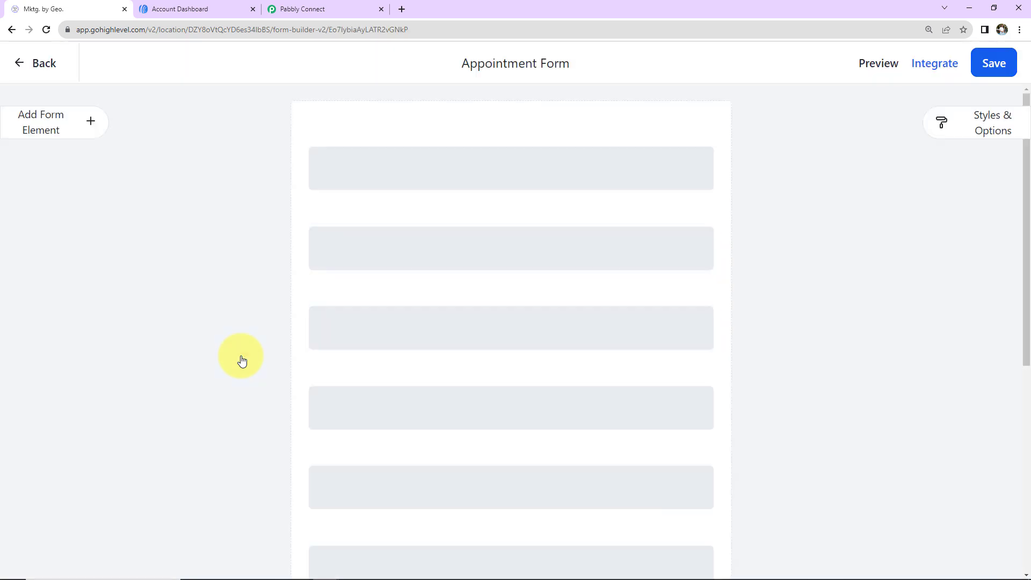
# Preview the Appointment Form and fill in the test contact's name, phone, email, address and postal code, with India as the country
pyautogui.click(865, 67)
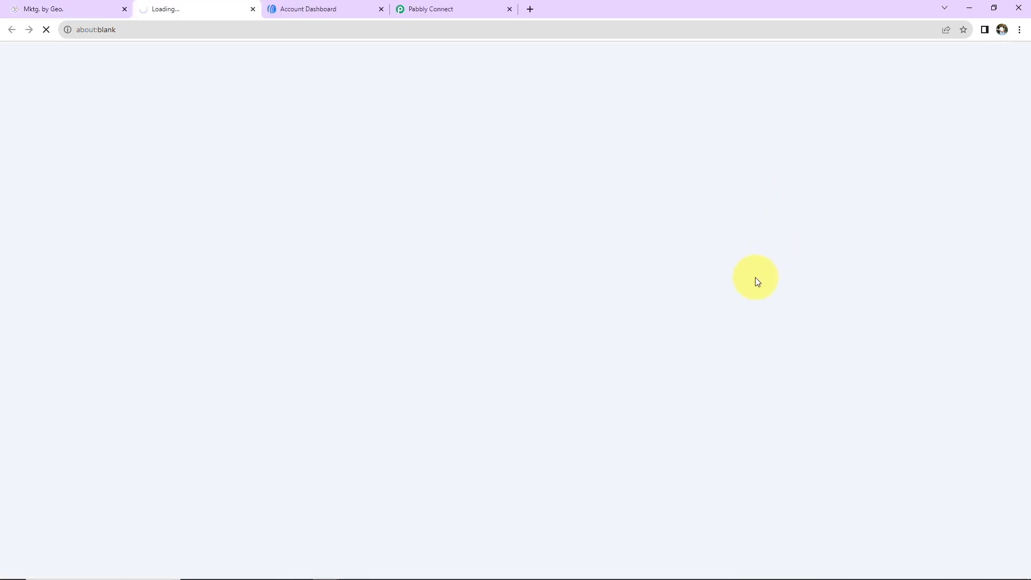
pyautogui.click(456, 127)
pyautogui.click(437, 265)
pyautogui.scroll(5, 401, 129)
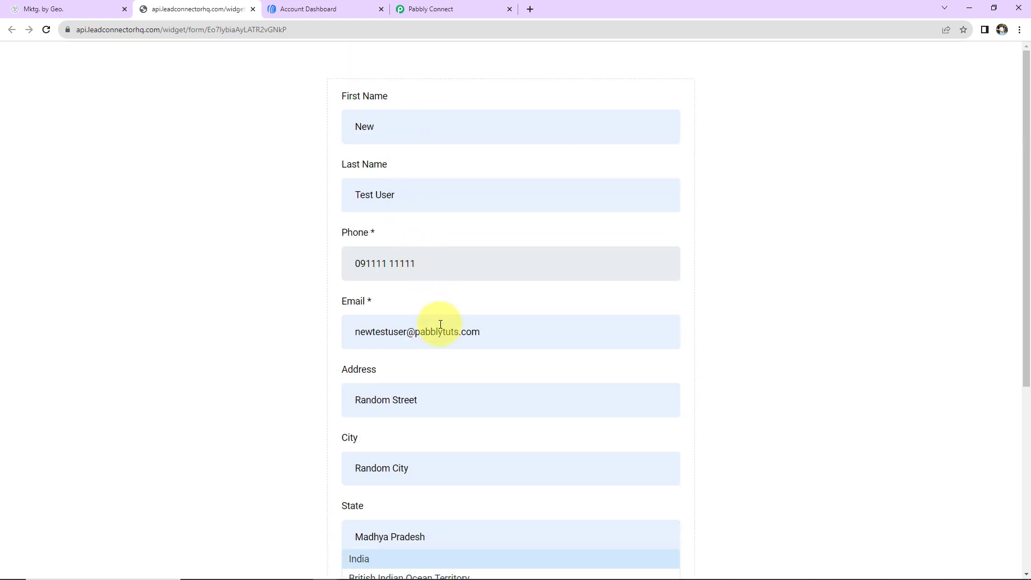
pyautogui.scroll(-2, 414, 426)
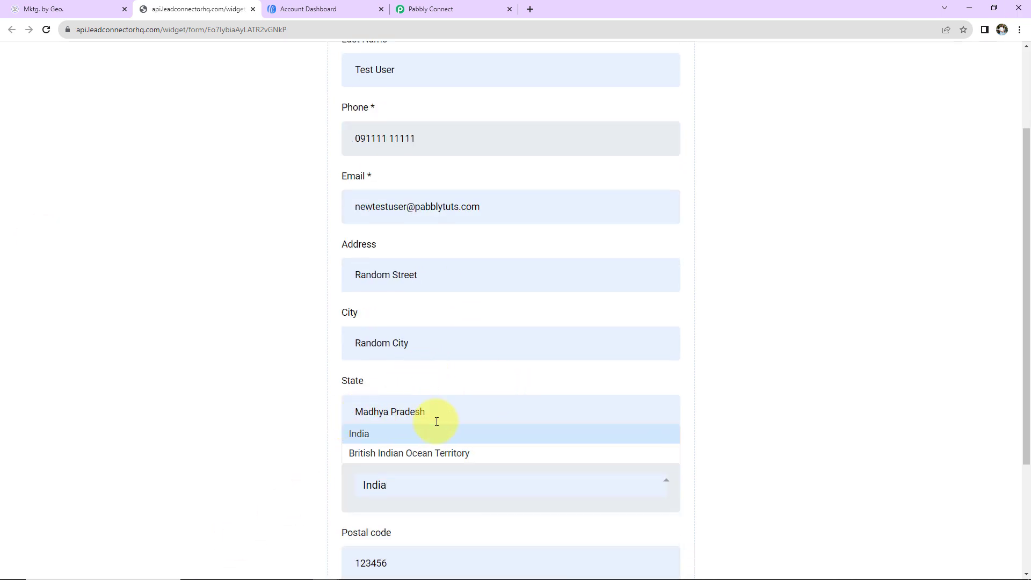
pyautogui.click(355, 435)
# Agree to the form's terms and conditions and submit the test entry
pyautogui.scroll(-2, 281, 430)
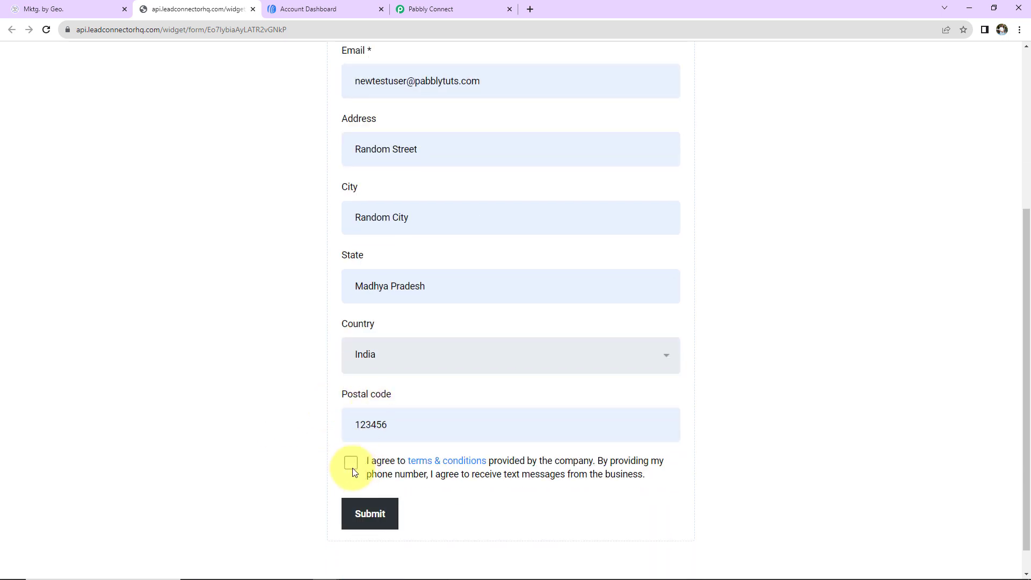
pyautogui.click(351, 463)
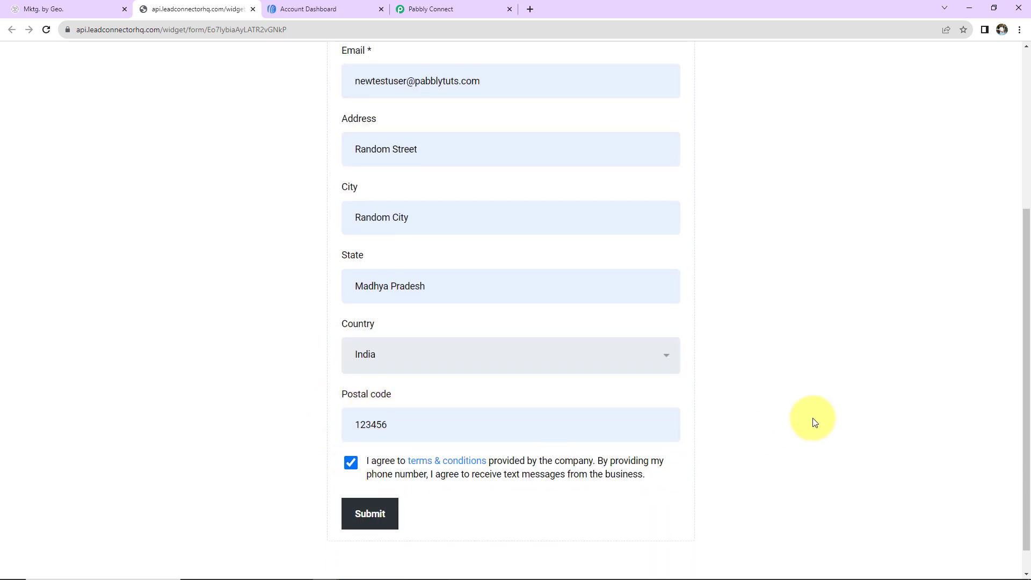
pyautogui.click(397, 510)
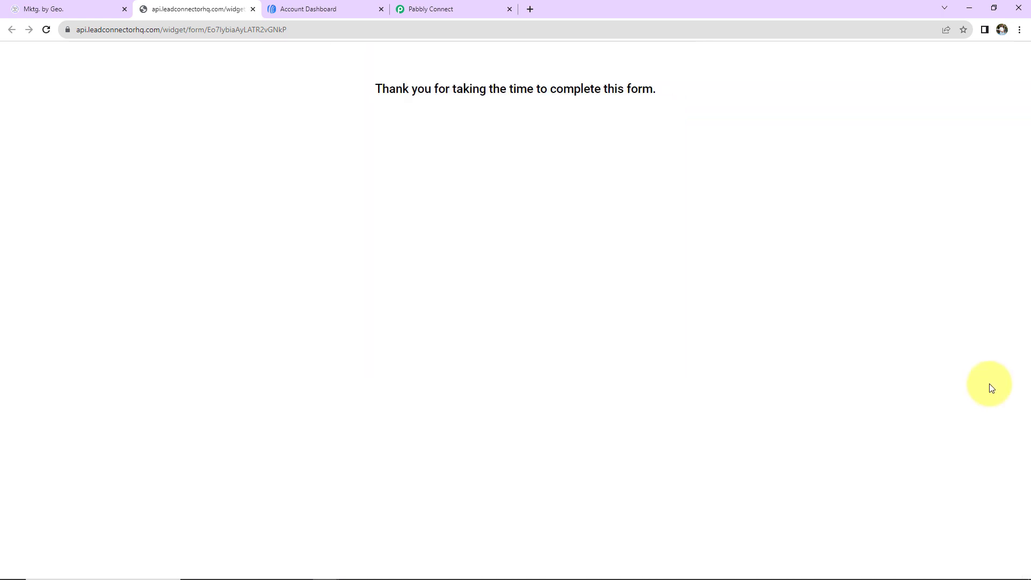
# Switch to Pabbly Connect and review the contact details in the received webhook response, including name, email, phone and address fields
pyautogui.click(476, 8)
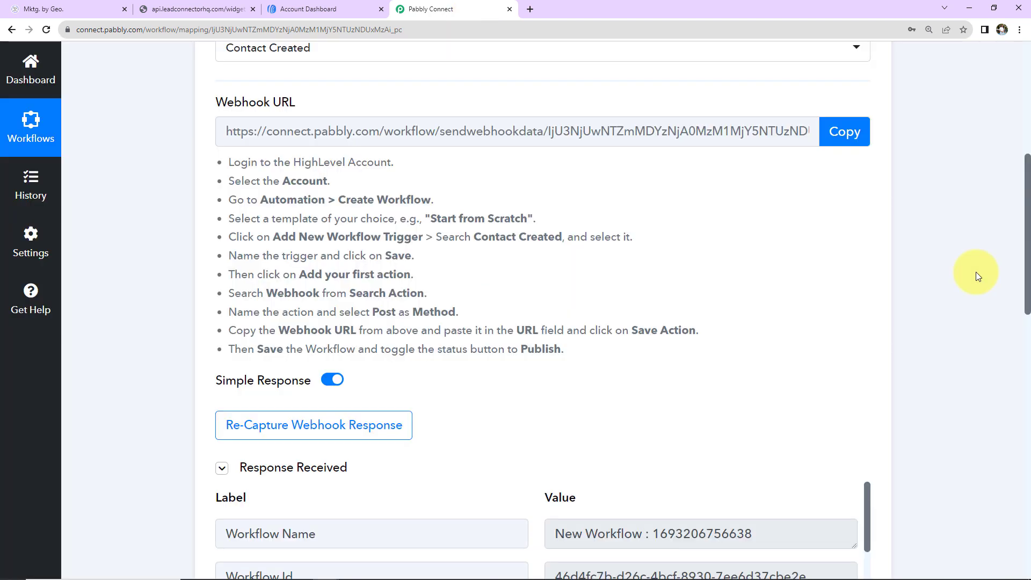
pyautogui.scroll(-5, 976, 271)
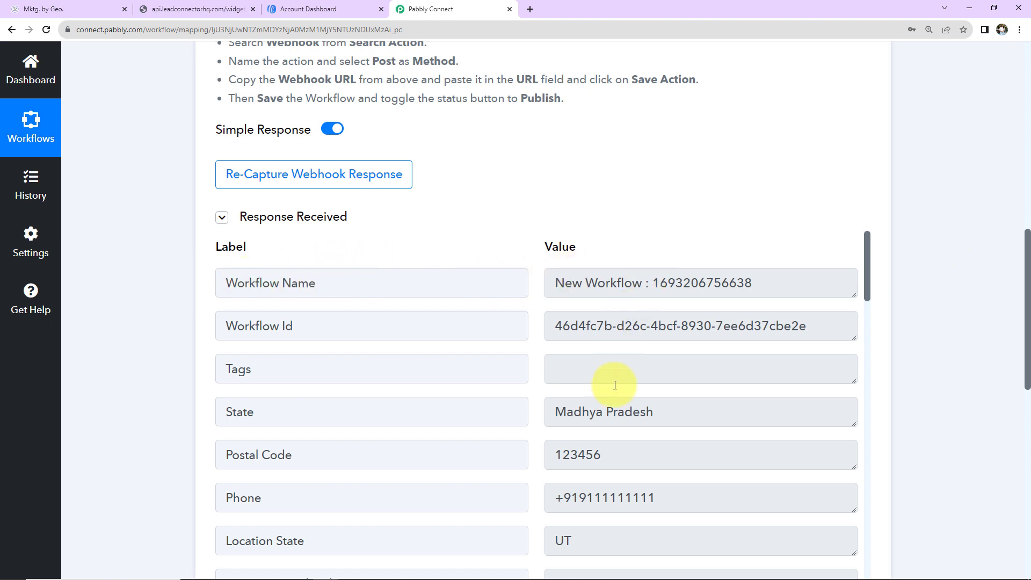
pyautogui.scroll(-2, 670, 379)
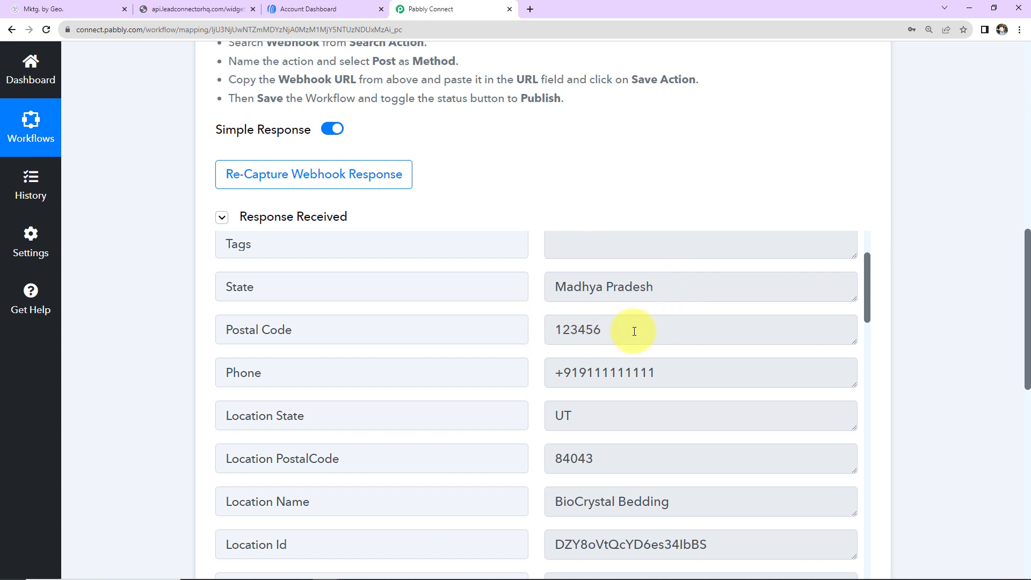
pyautogui.scroll(-2, 657, 371)
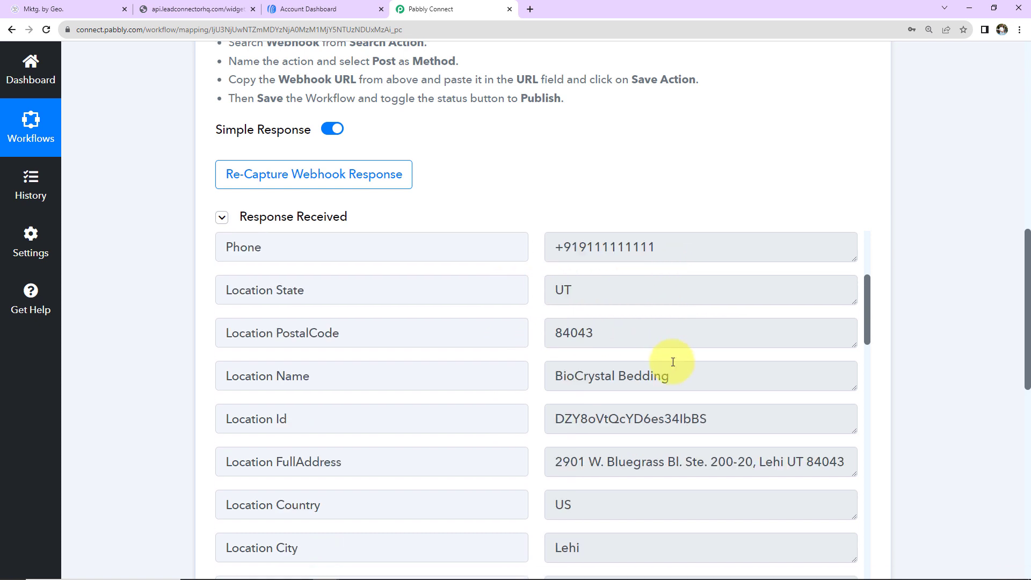
pyautogui.scroll(-4, 739, 350)
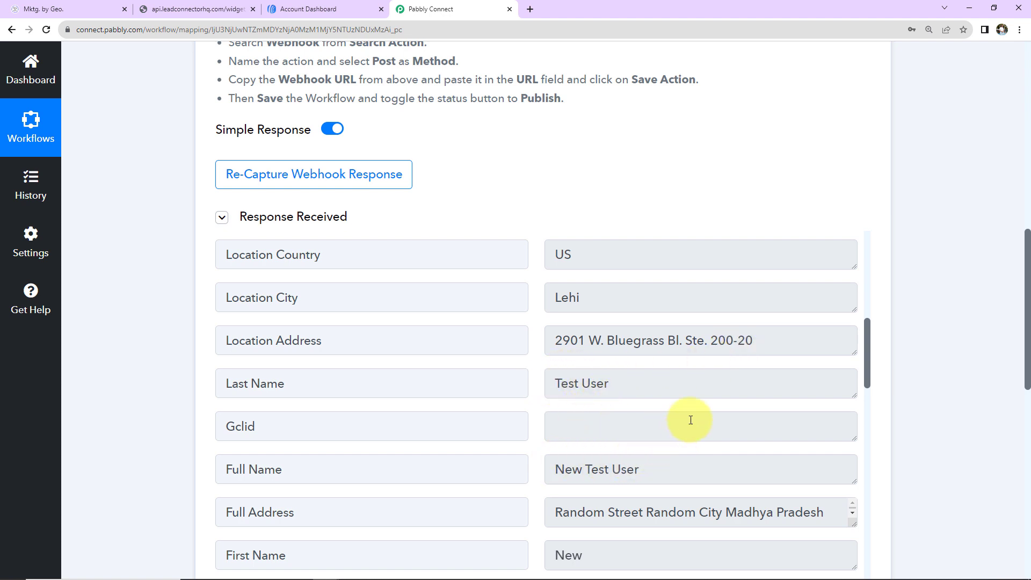
pyautogui.scroll(-4, 688, 421)
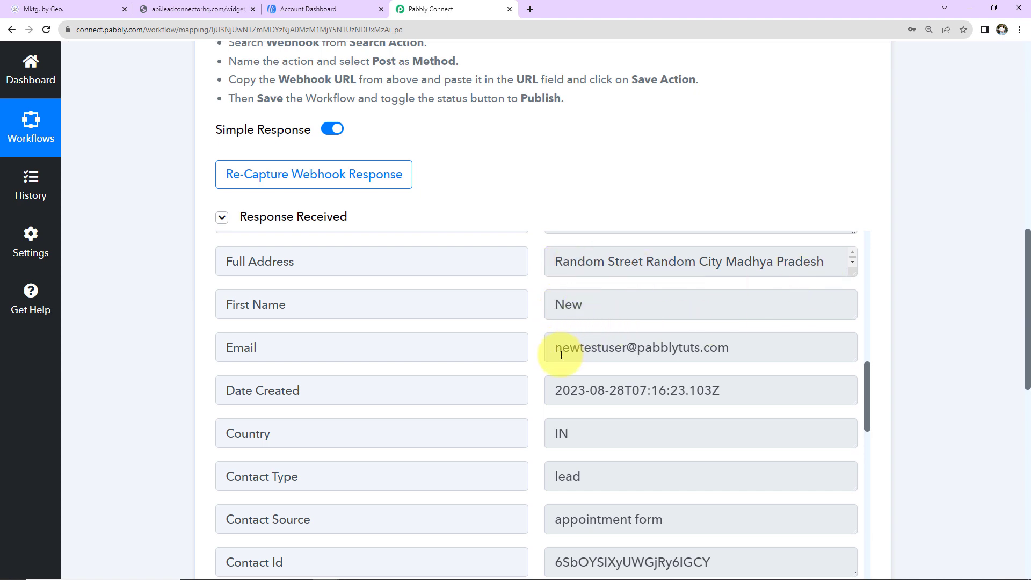
pyautogui.scroll(-15, 717, 365)
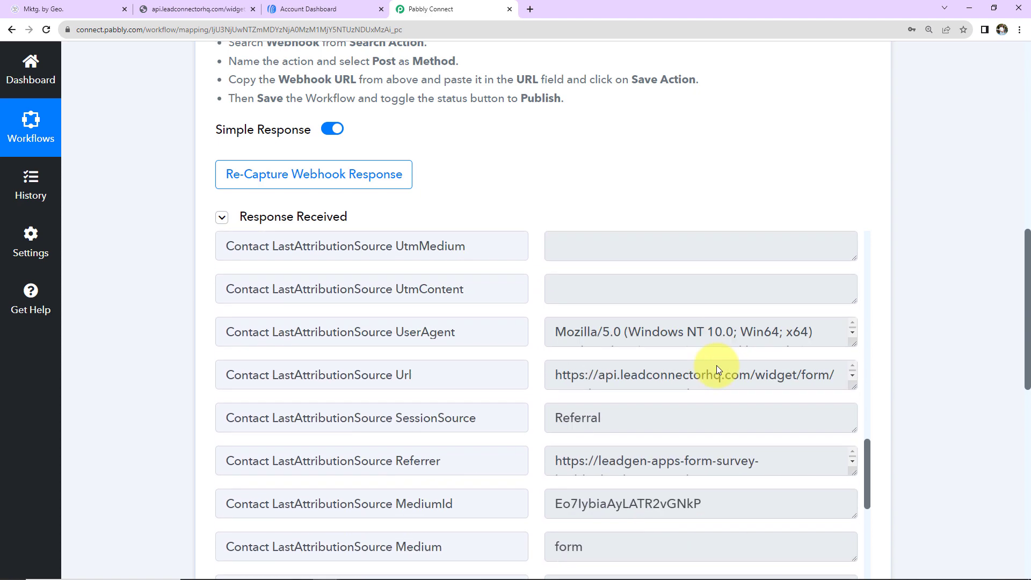
pyautogui.scroll(-5, 718, 366)
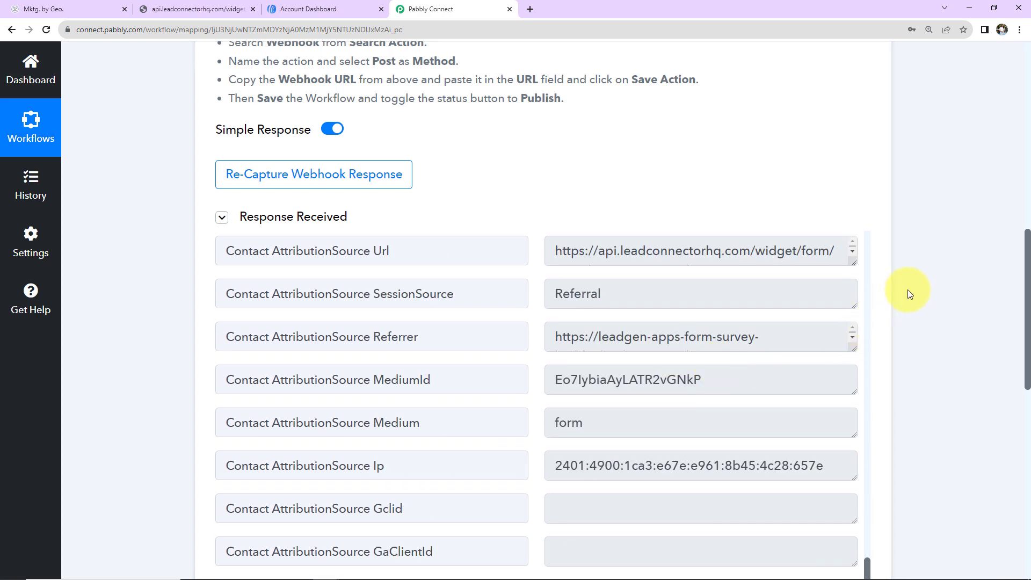
# Set the second workflow step's app to AWeber with Add or Update Subscriber as the action event
pyautogui.scroll(-12, 911, 288)
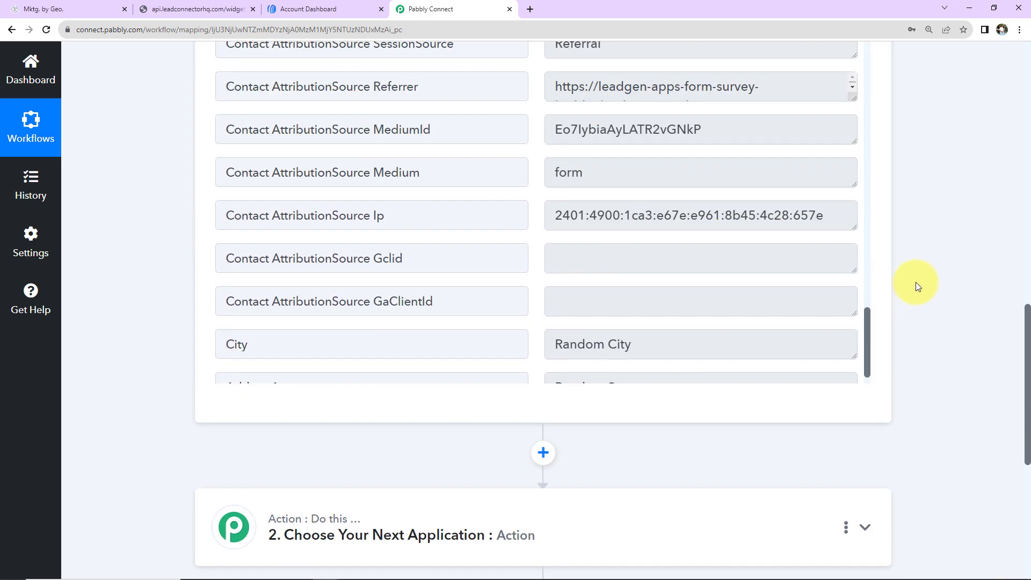
pyautogui.click(477, 158)
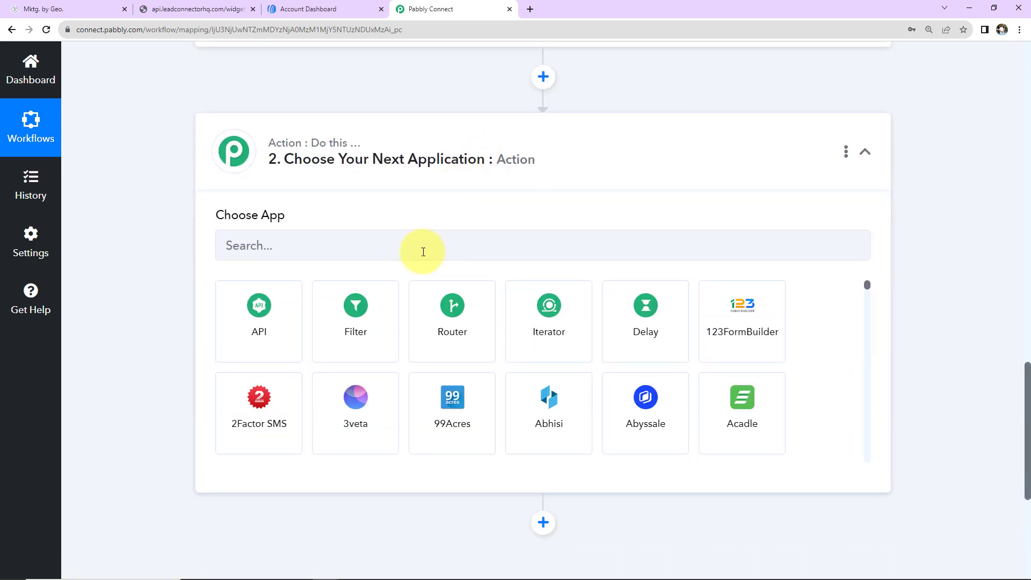
pyautogui.click(422, 248)
pyautogui.write('aweber')
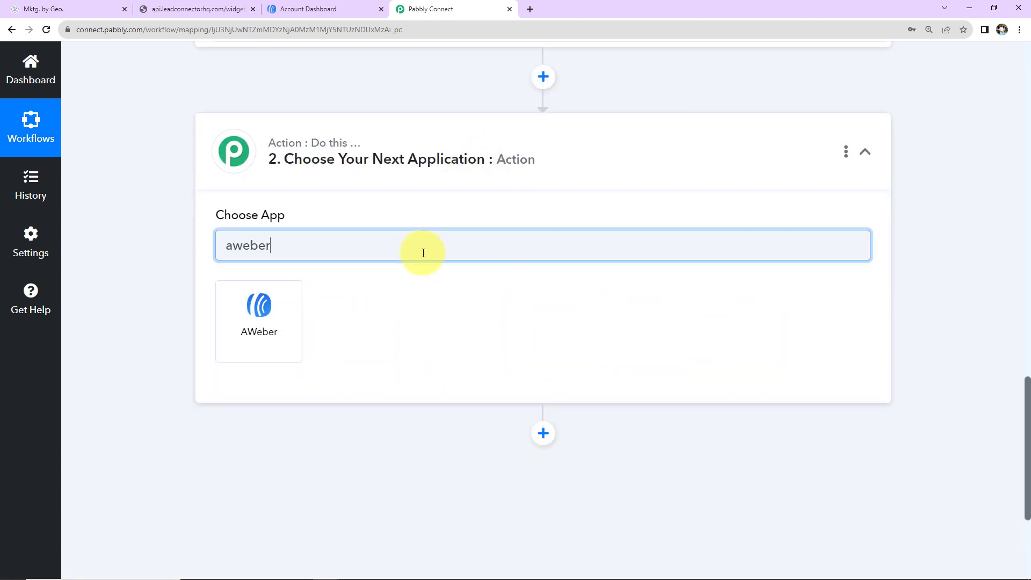
pyautogui.click(265, 313)
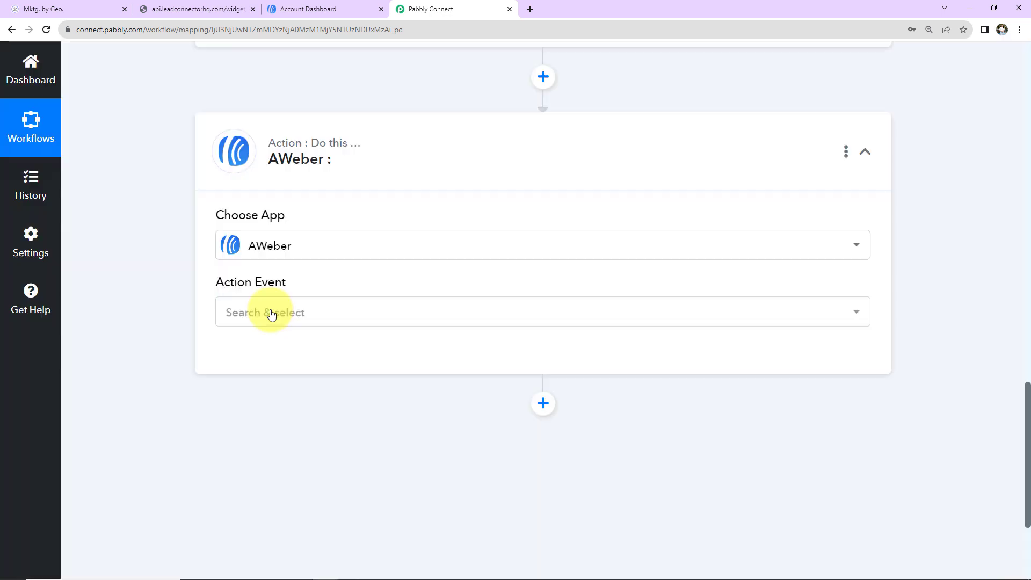
pyautogui.click(272, 315)
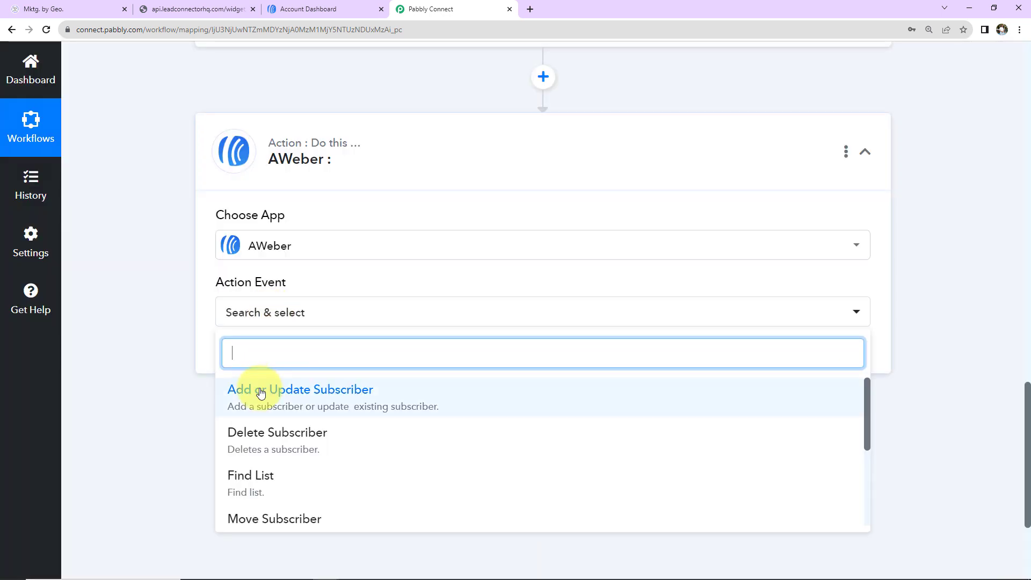
pyautogui.click(259, 391)
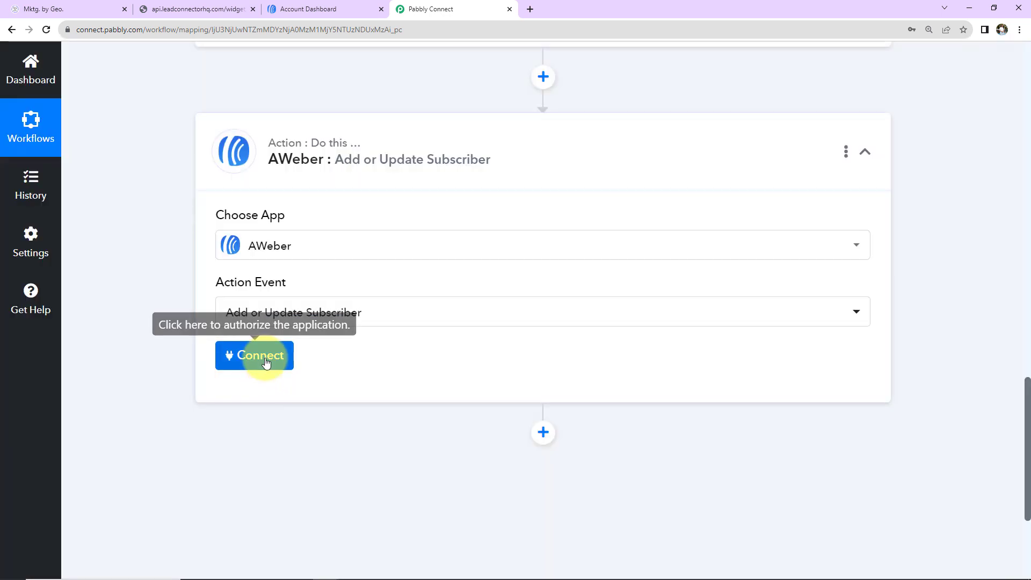
# Add a new AWeber connection, complete the reCAPTCHA check and allow Pabbly Connect access to the account
pyautogui.click(266, 357)
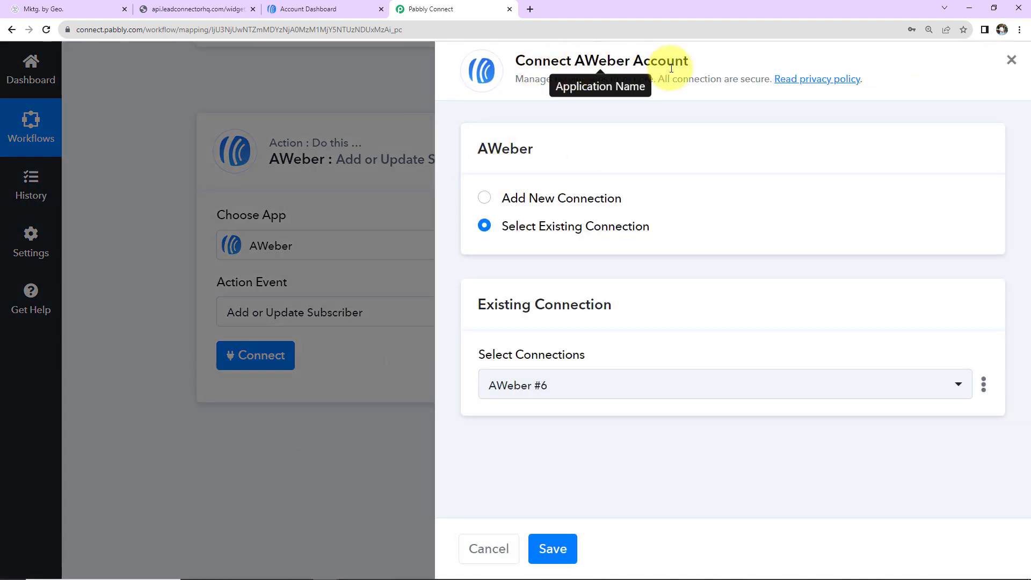
pyautogui.click(487, 202)
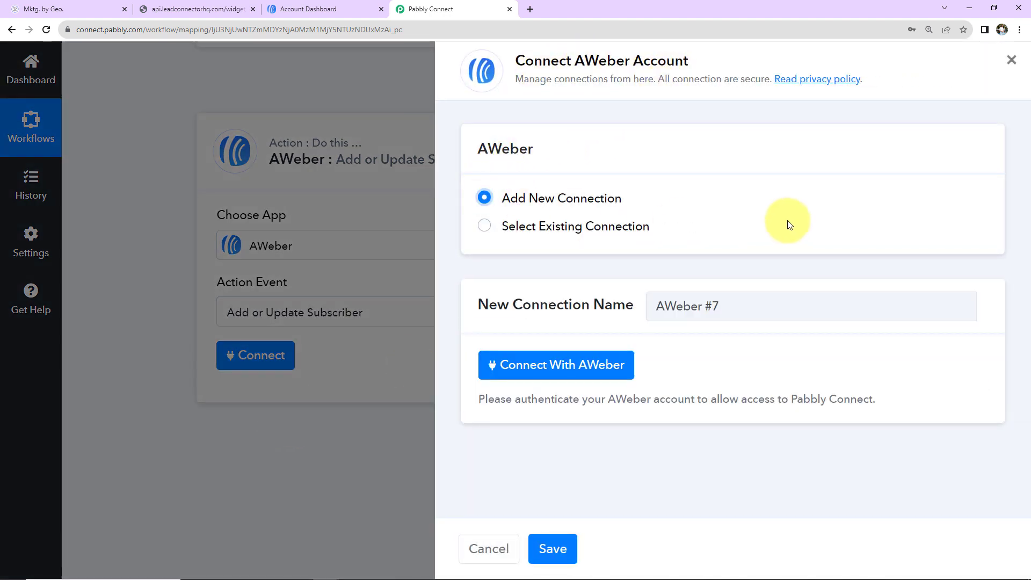
pyautogui.click(584, 374)
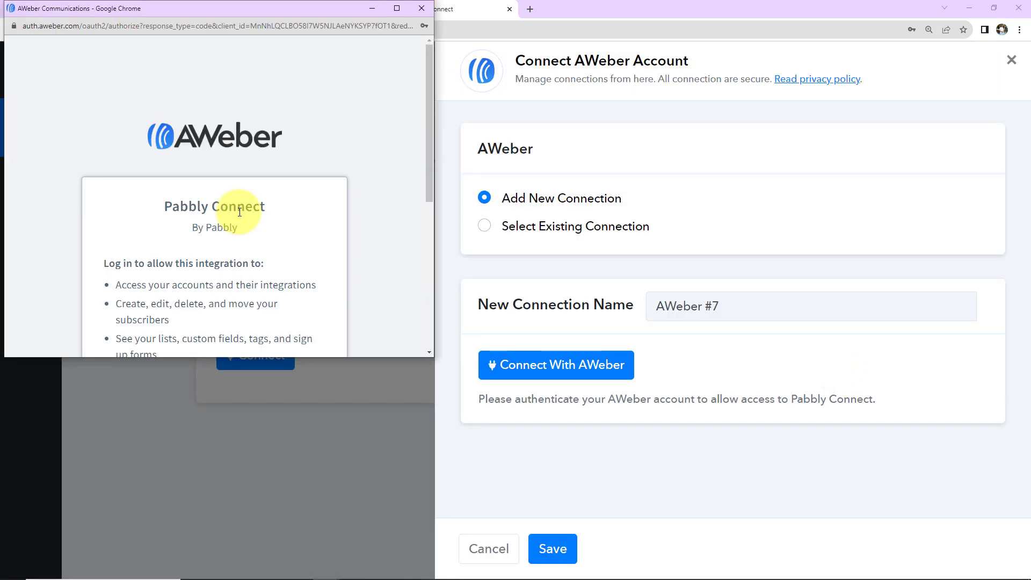
pyautogui.scroll(-5, 286, 194)
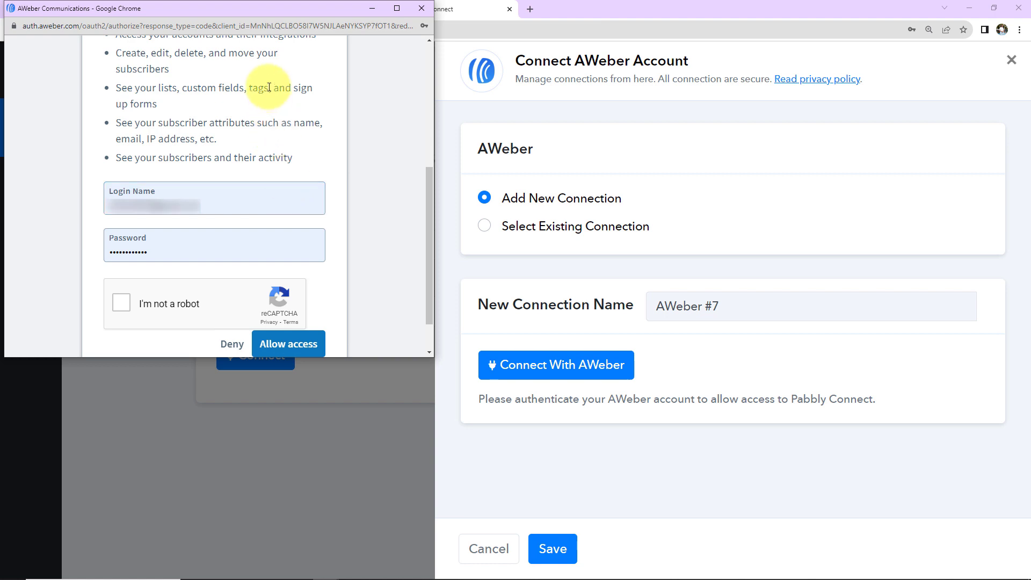
pyautogui.click(118, 305)
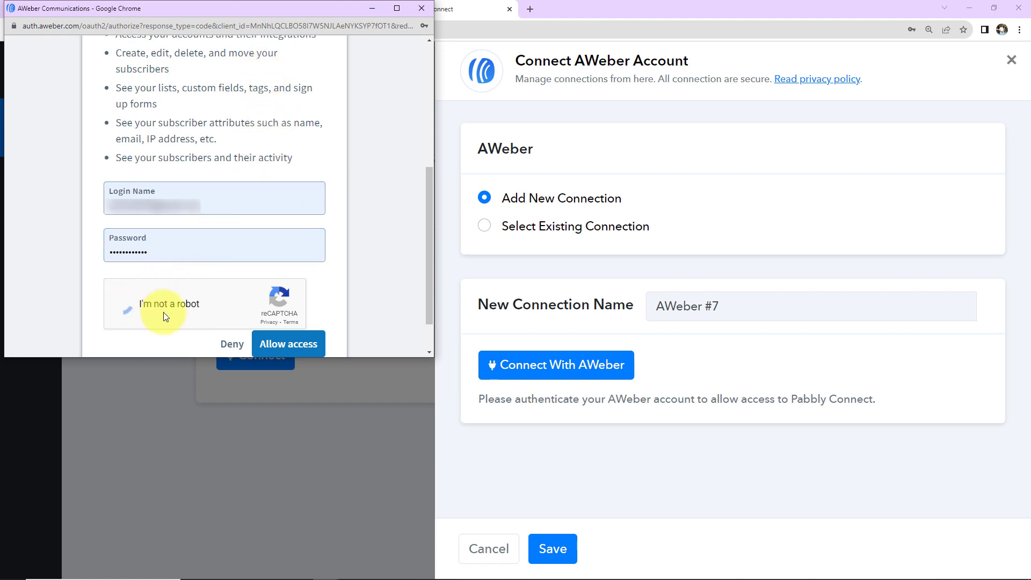
pyautogui.click(285, 346)
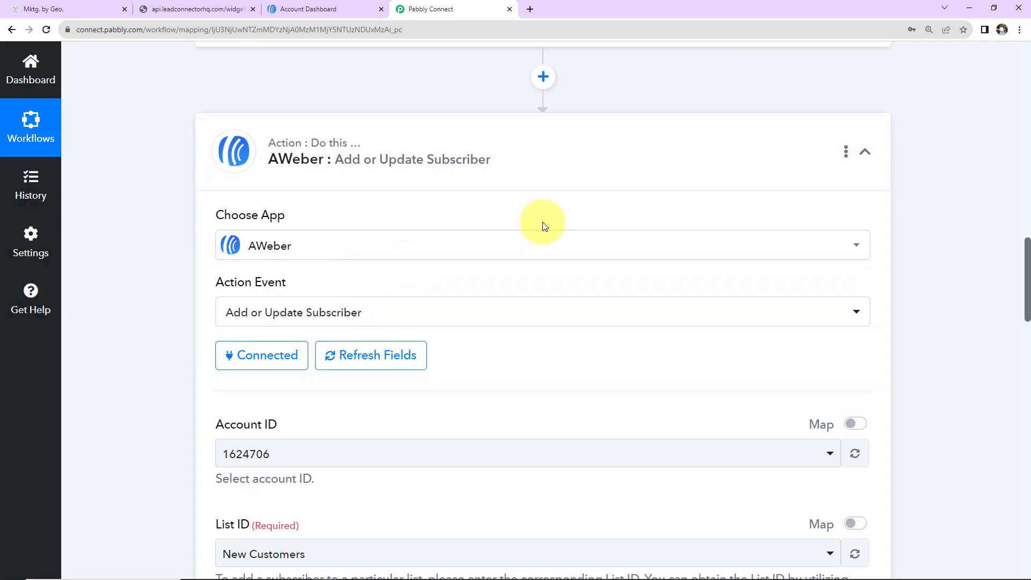
# Check the action's Account ID and List ID against the active list in AWeber, and return to Pabbly Connect
pyautogui.scroll(-5, 543, 226)
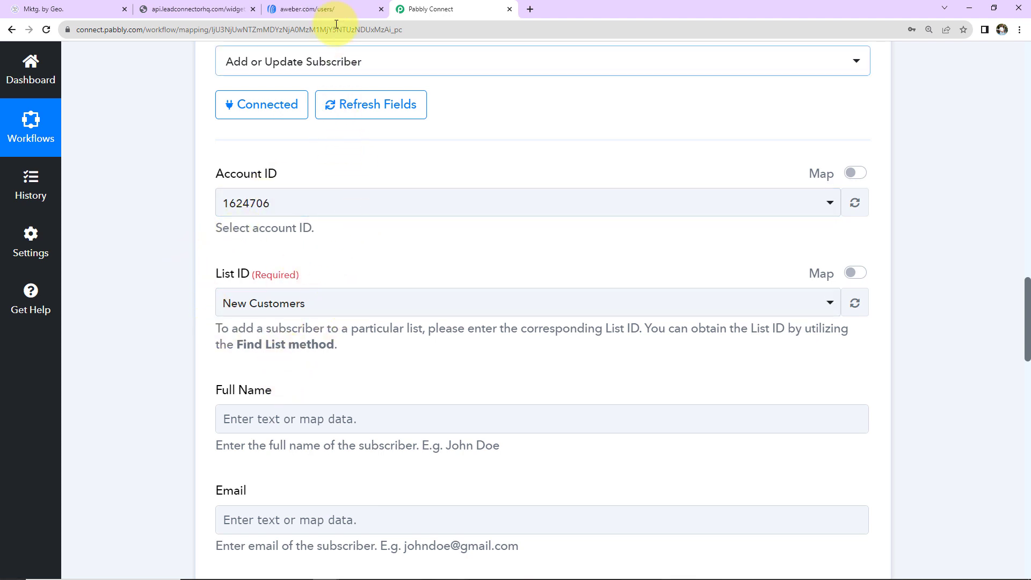
pyautogui.click(344, 7)
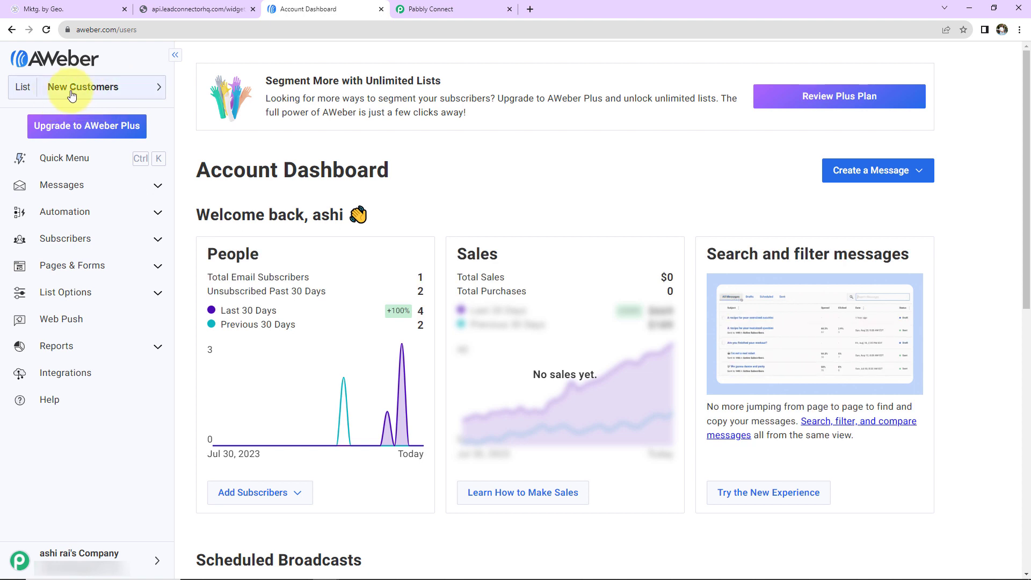
pyautogui.click(155, 90)
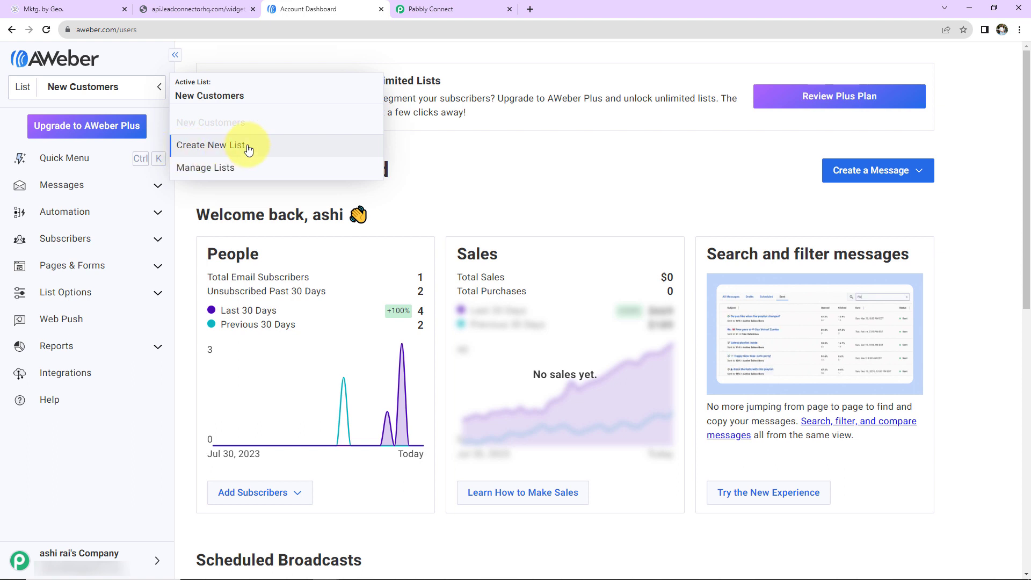
pyautogui.click(405, 12)
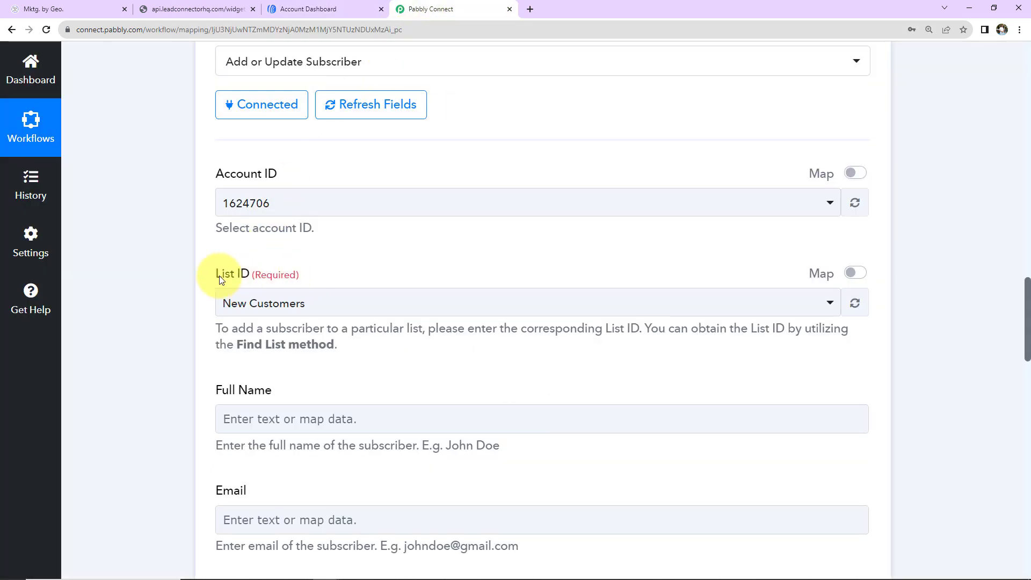
# Map the AWeber action's Full Name field to the Full Name value captured from LeadConnector V2, searching the data for "new"
pyautogui.scroll(-5, 398, 281)
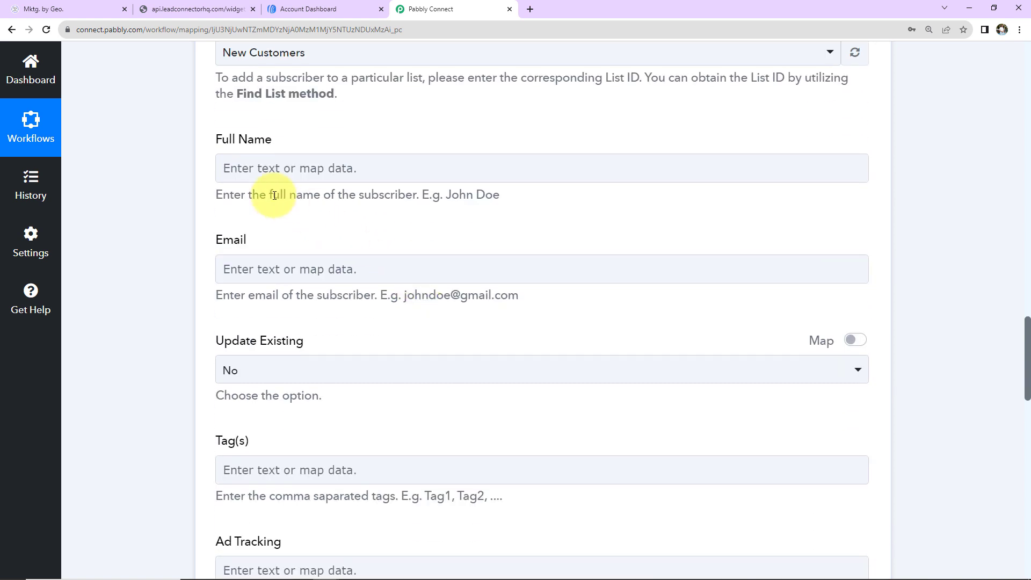
pyautogui.click(259, 163)
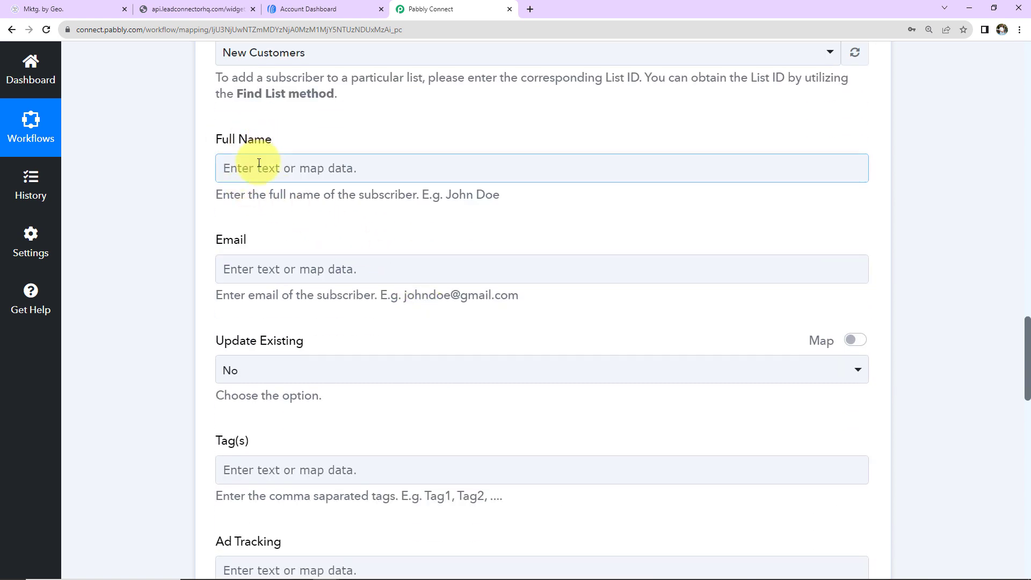
pyautogui.click(259, 163)
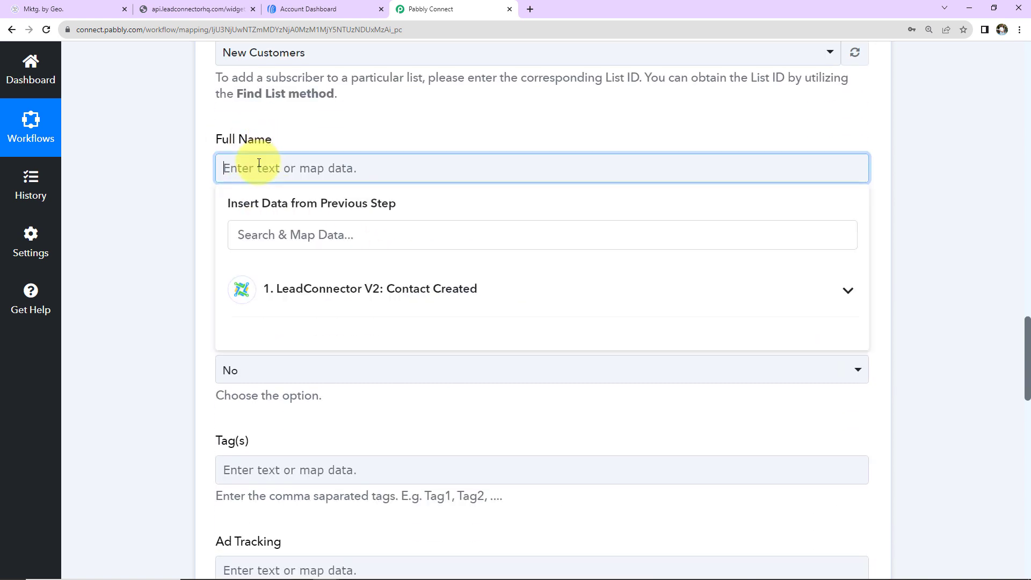
pyautogui.click(293, 304)
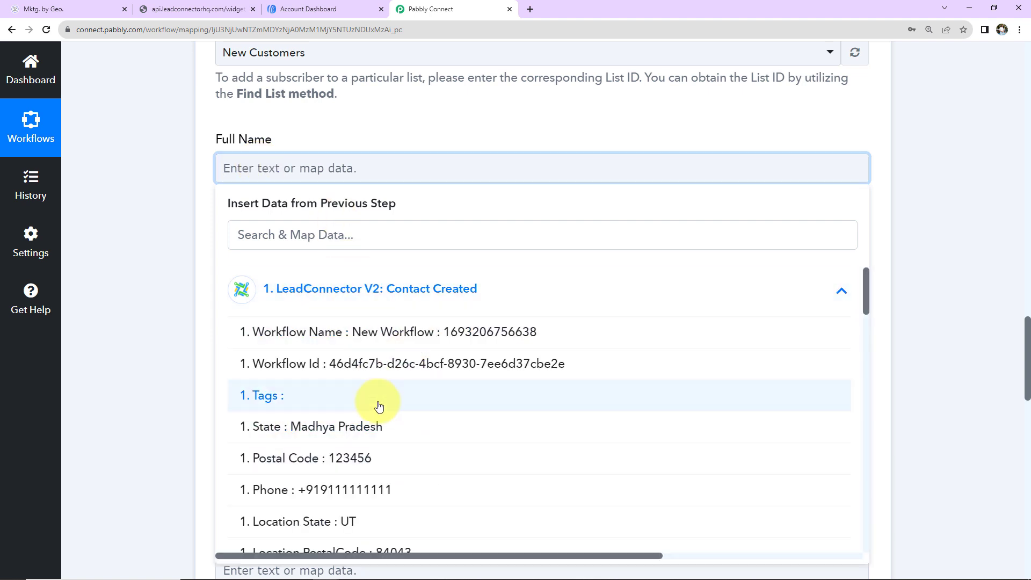
pyautogui.scroll(-2, 379, 406)
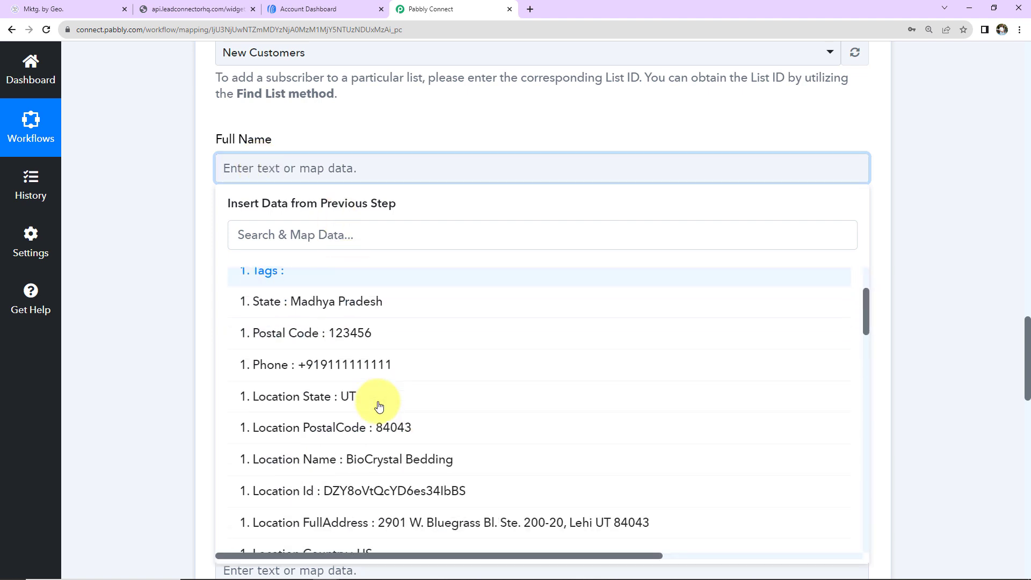
pyautogui.click(344, 235)
pyautogui.write('new')
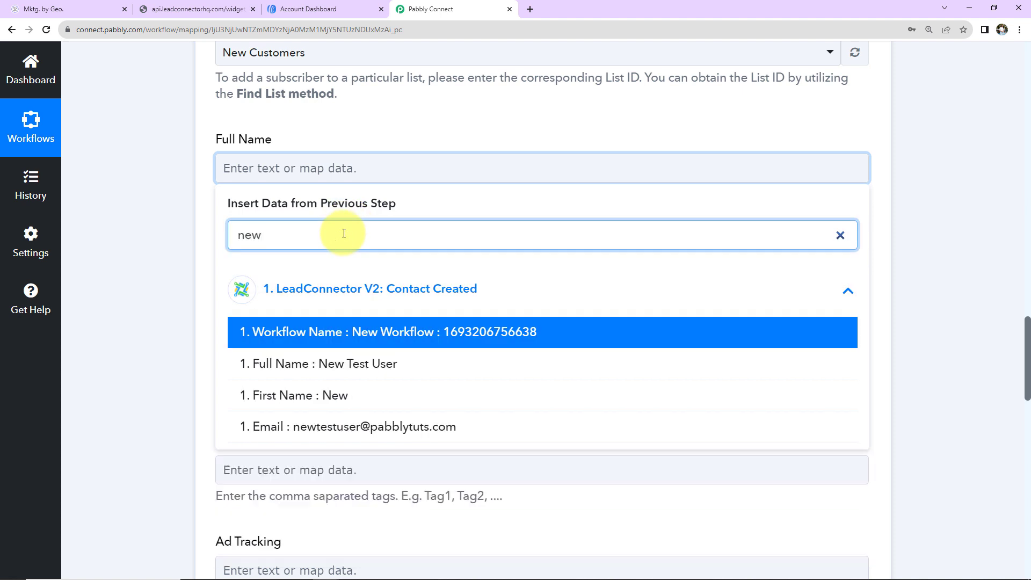
pyautogui.click(271, 364)
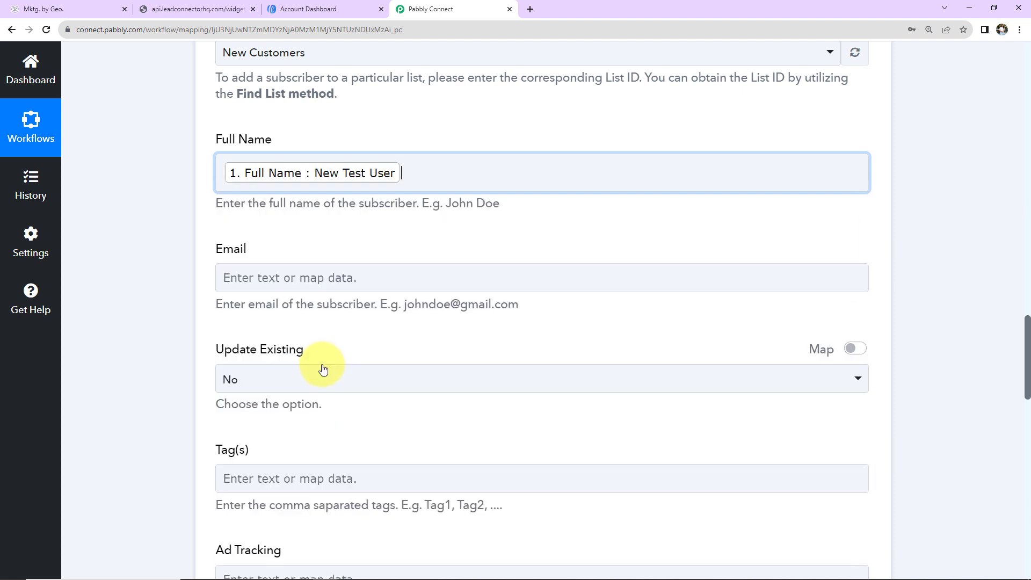
pyautogui.click(149, 236)
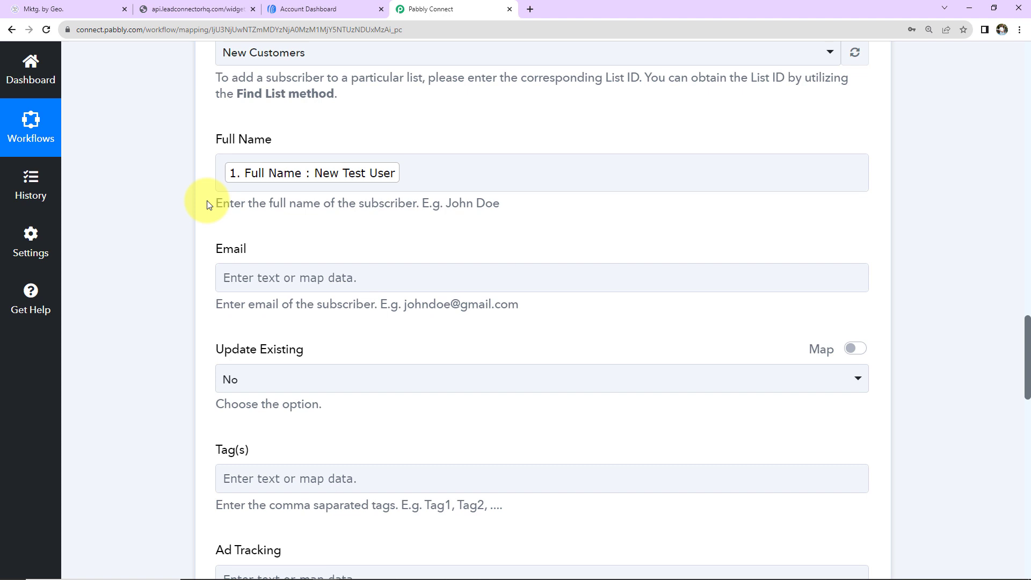
pyautogui.click(402, 189)
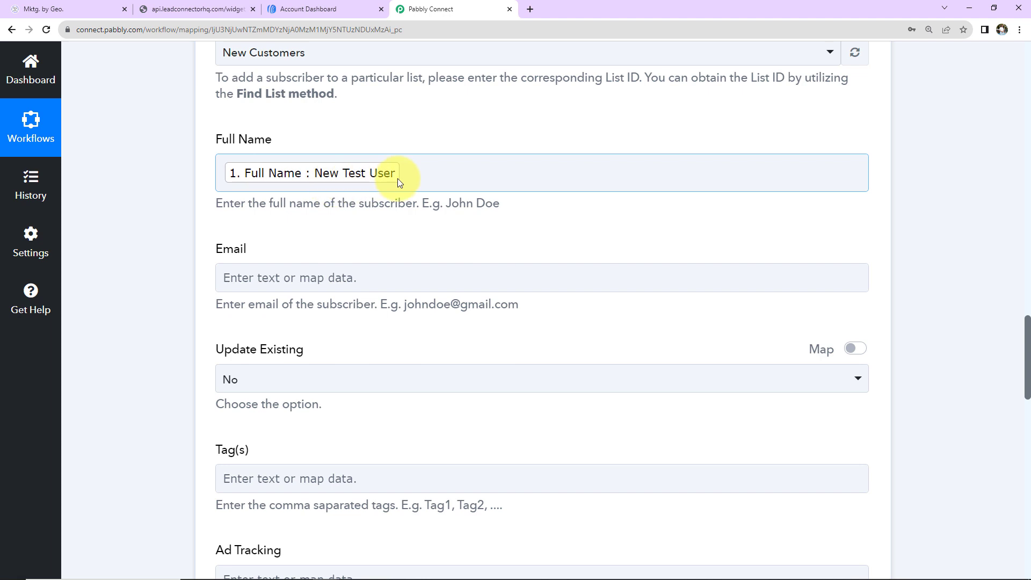
# Map the Email field to the Email value captured from LeadConnector V2, searching the data for "@"
pyautogui.scroll(-5, 306, 196)
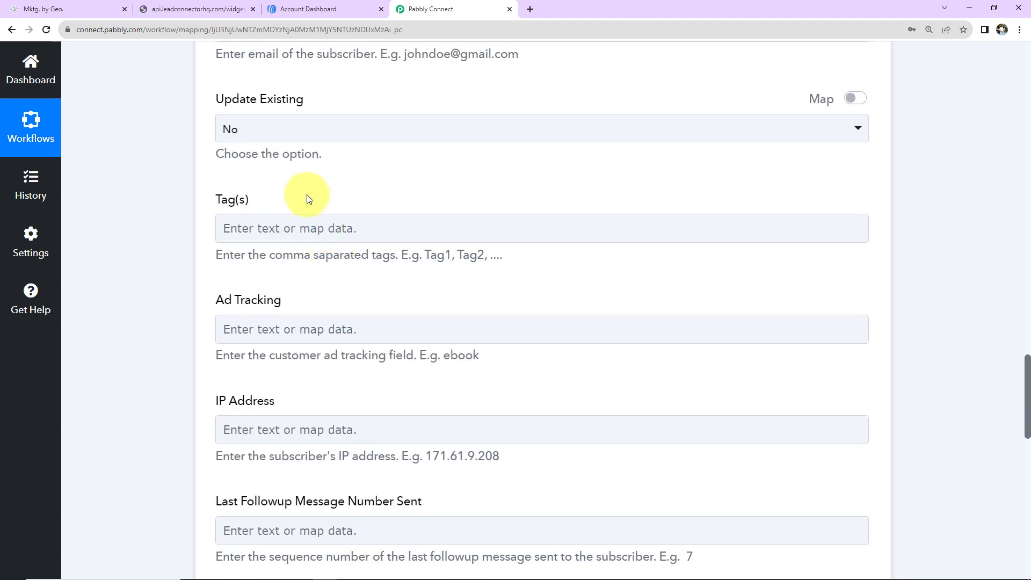
pyautogui.scroll(2, 306, 177)
pyautogui.click(306, 155)
pyautogui.click(299, 272)
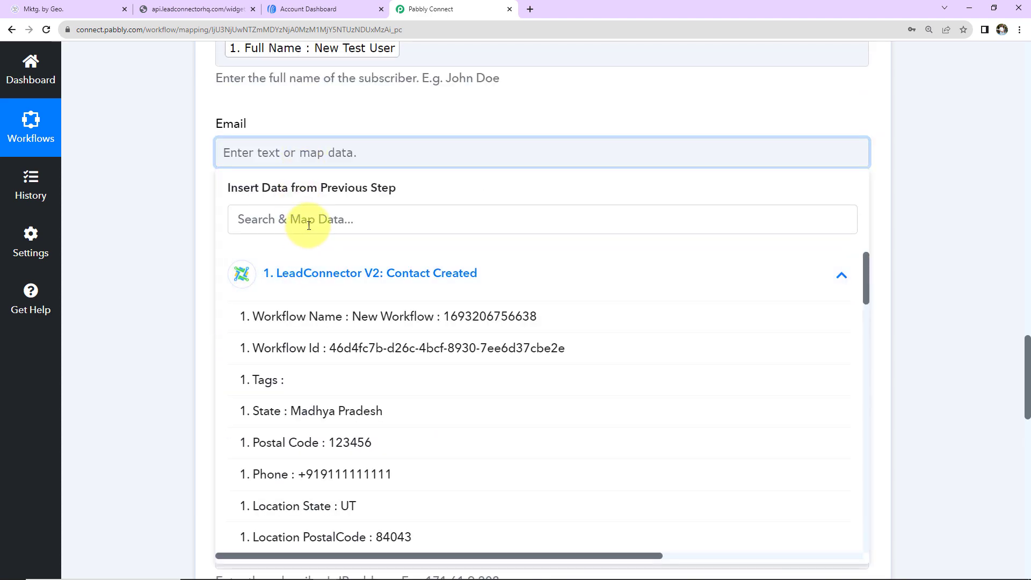
pyautogui.click(309, 224)
pyautogui.write('@')
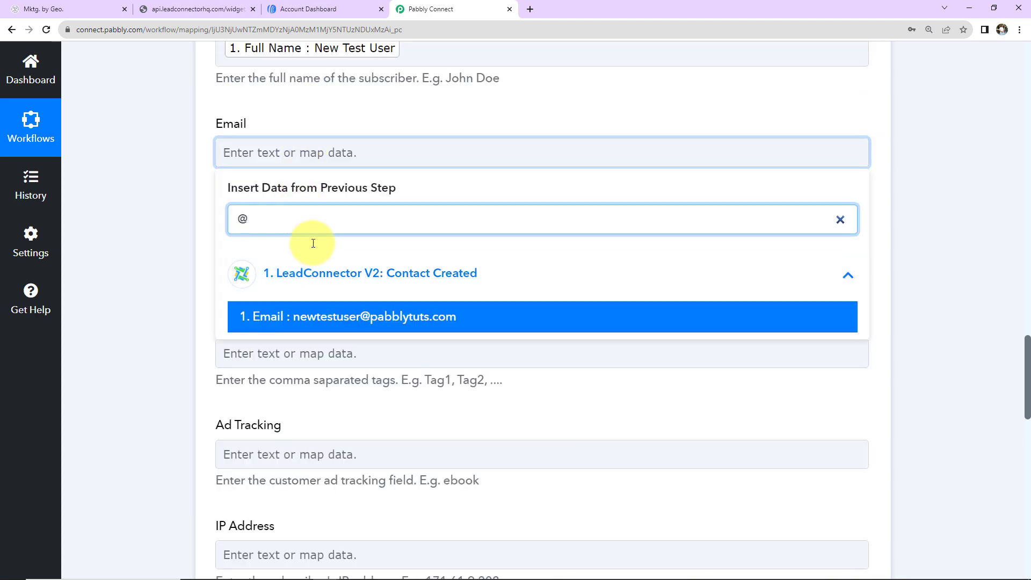
pyautogui.click(311, 317)
pyautogui.click(186, 241)
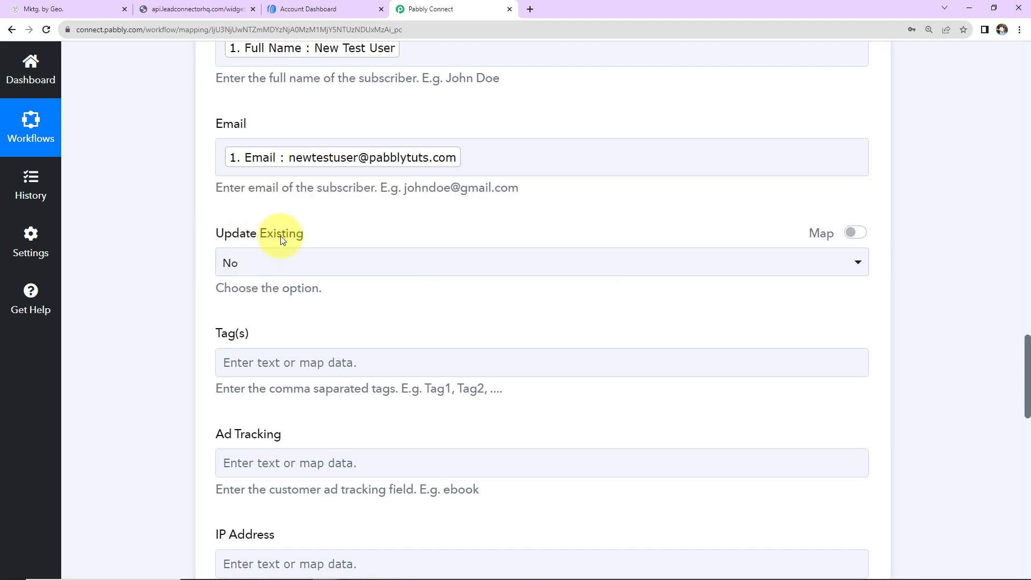
# Set Update Existing to Yes and enter New Lead as the subscriber's tag
pyautogui.click(267, 260)
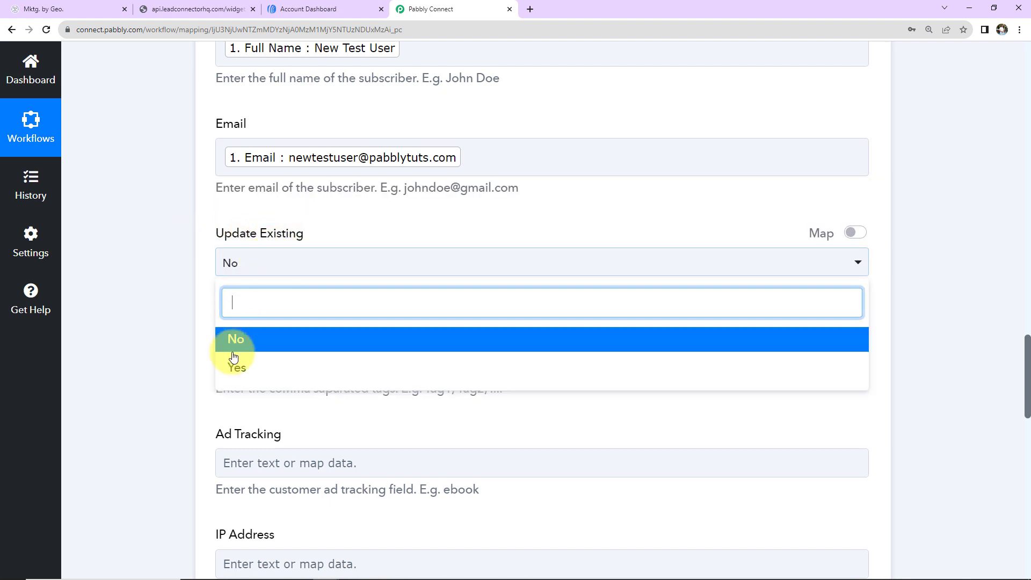
pyautogui.click(234, 365)
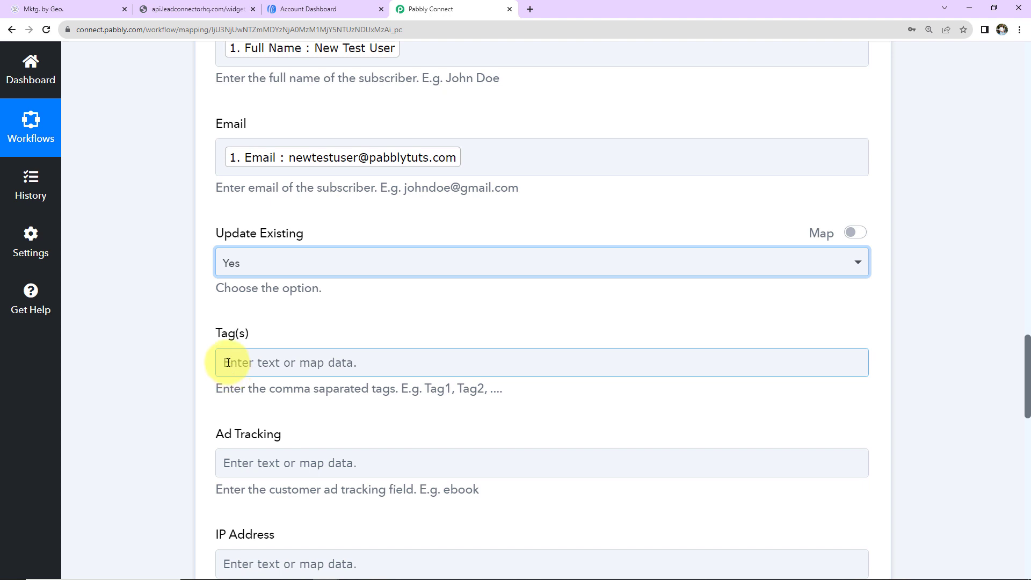
pyautogui.scroll(-2, 290, 352)
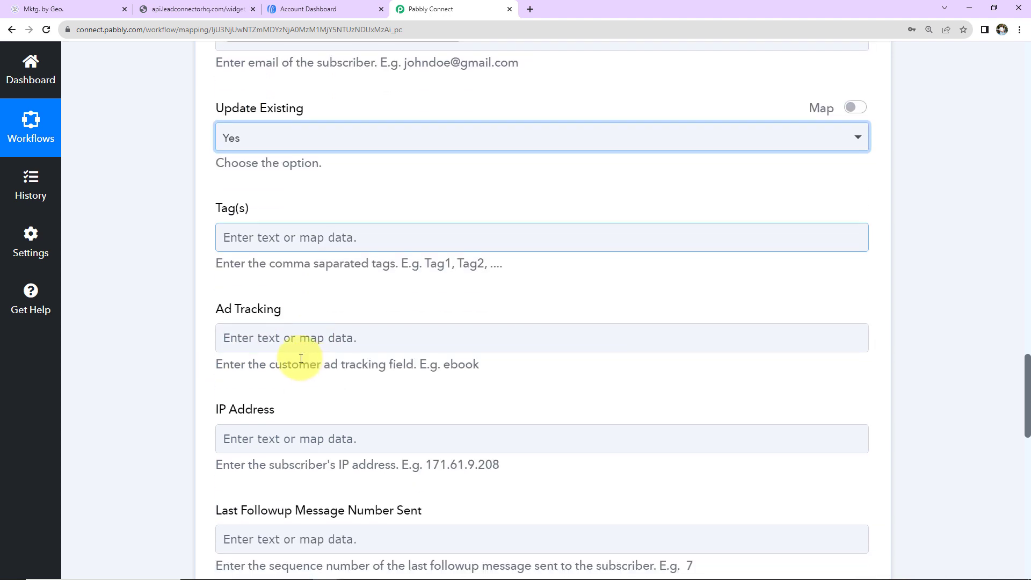
pyautogui.click(316, 238)
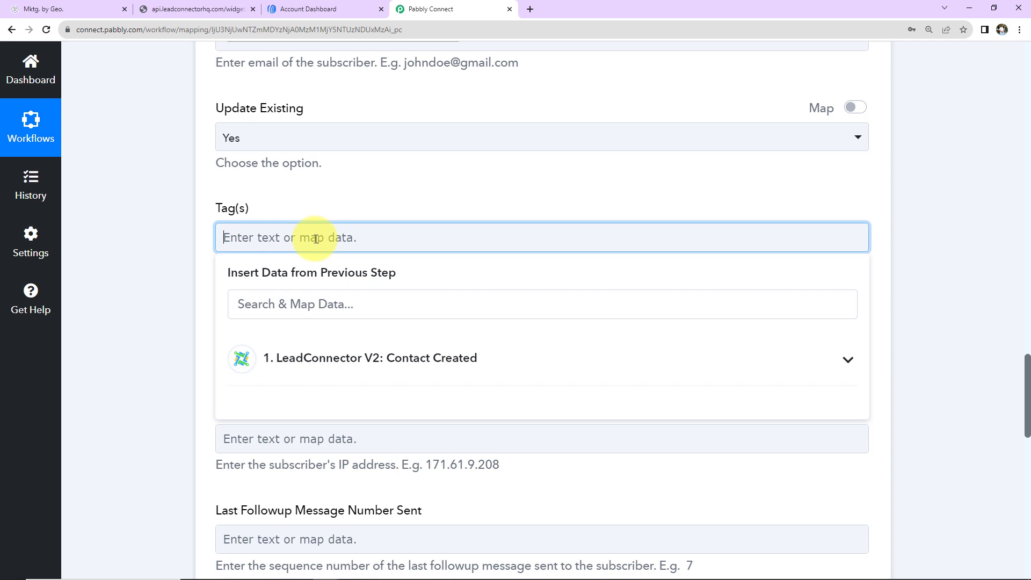
pyautogui.write('New Lead')
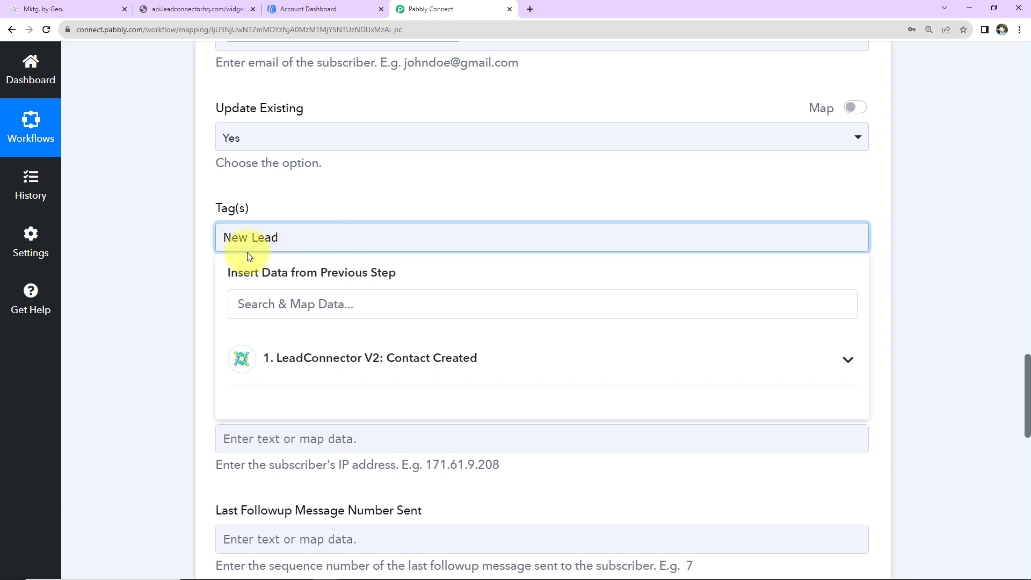
pyautogui.click(143, 225)
# Map the Address field to the contact's Full Address value from LeadConnector V2, searching the data for "full"
pyautogui.scroll(-2, 171, 279)
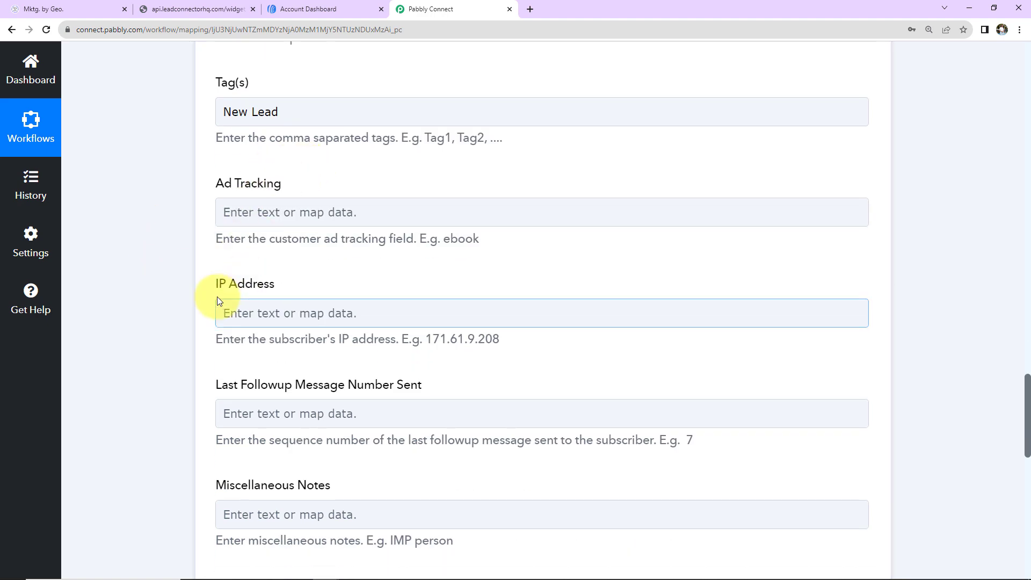
pyautogui.scroll(-5, 279, 312)
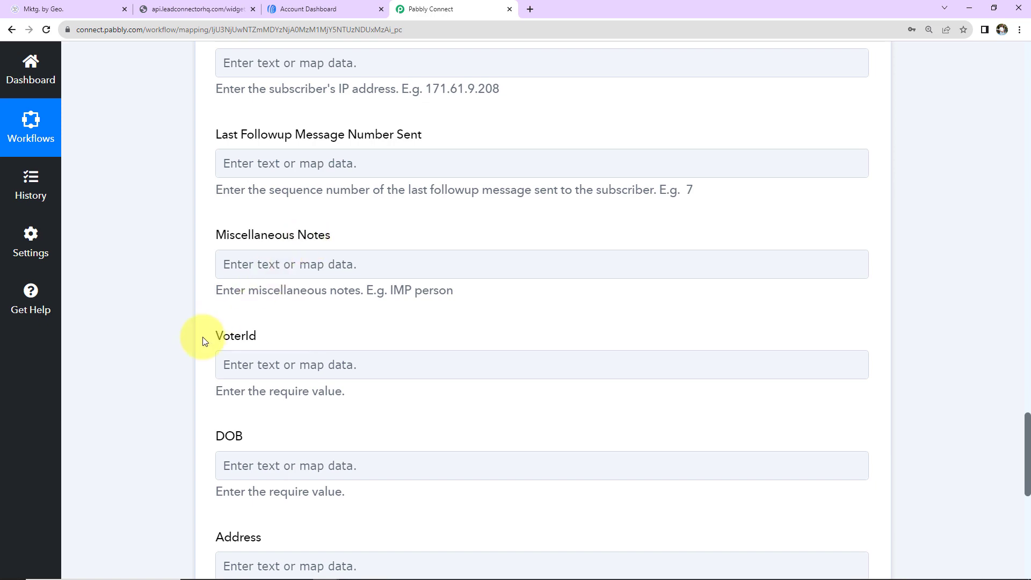
pyautogui.scroll(-5, 372, 380)
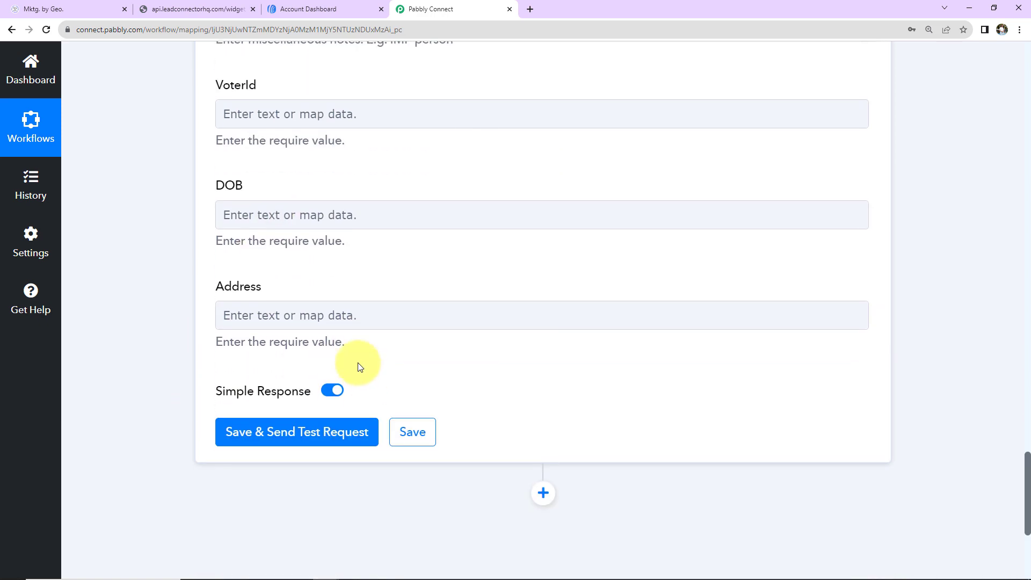
pyautogui.click(345, 315)
pyautogui.click(316, 437)
pyautogui.click(259, 383)
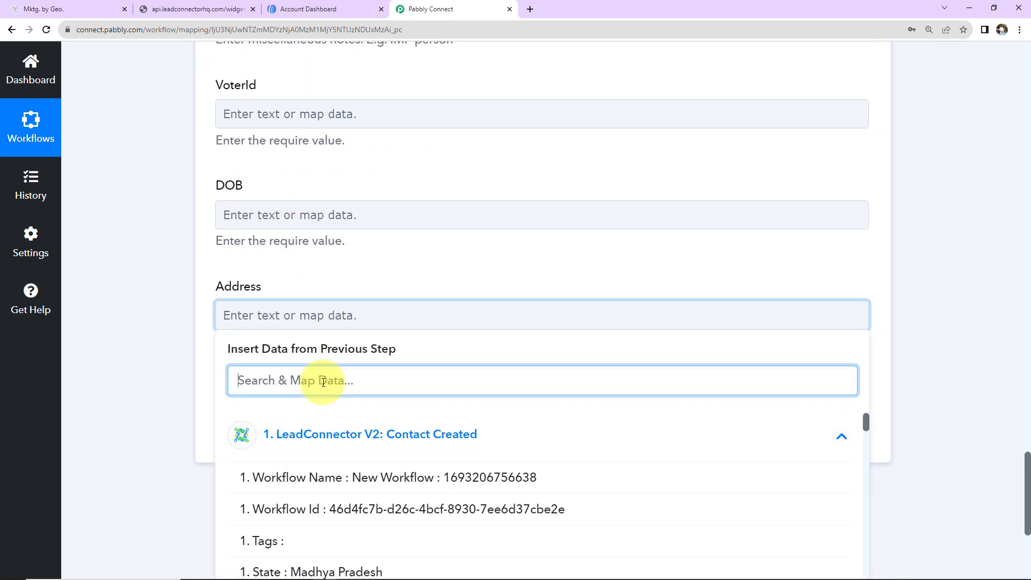
pyautogui.write('full')
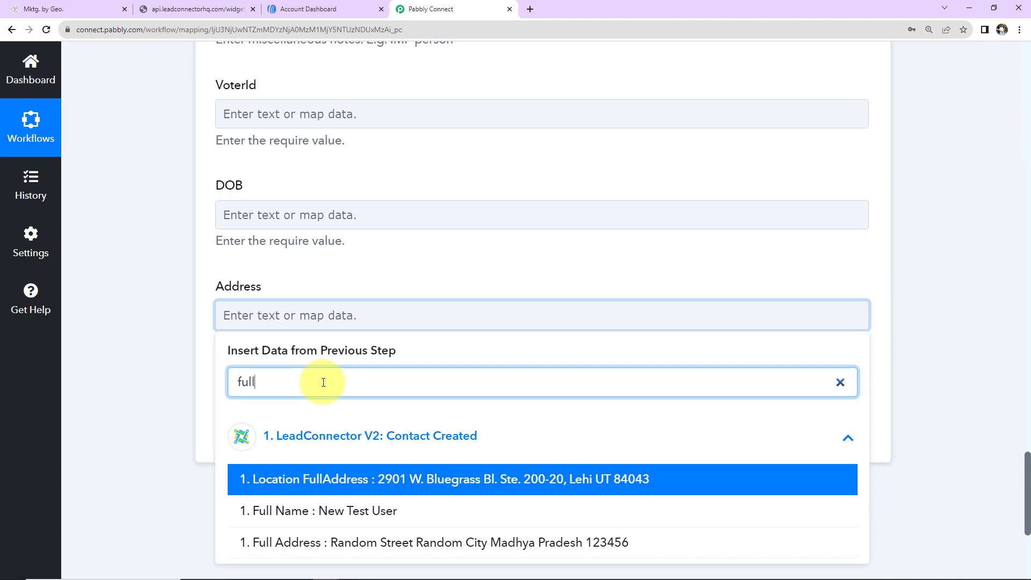
pyautogui.click(341, 542)
pyautogui.click(173, 373)
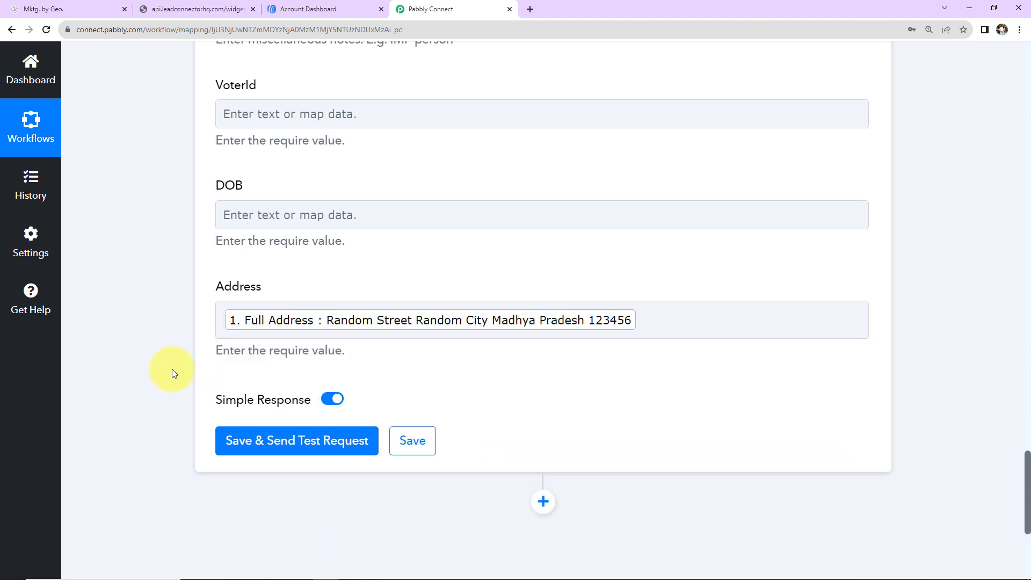
# Leave the remaining optional fields empty, save the AWeber action and send a test request
pyautogui.scroll(5, 172, 369)
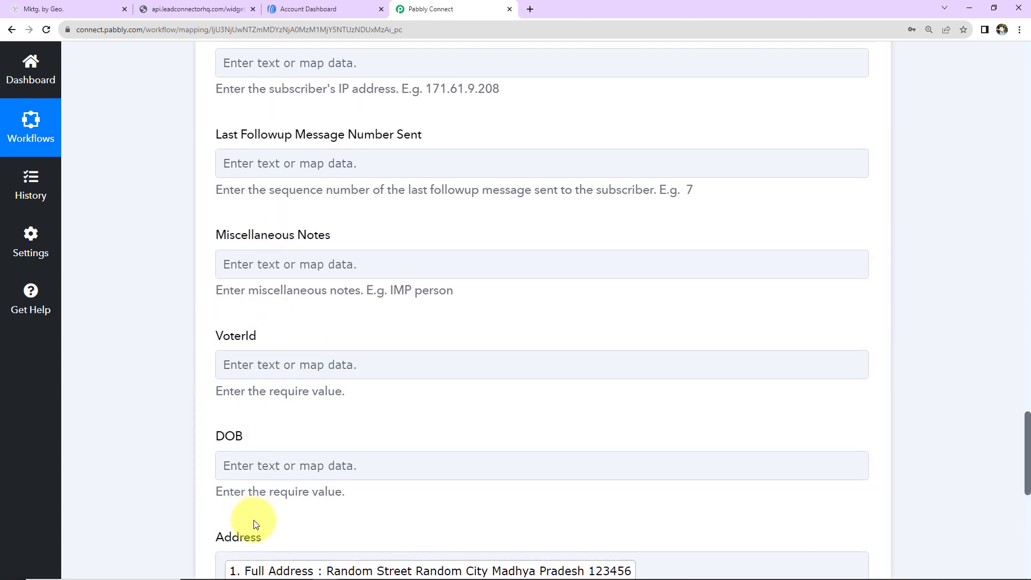
pyautogui.click(319, 265)
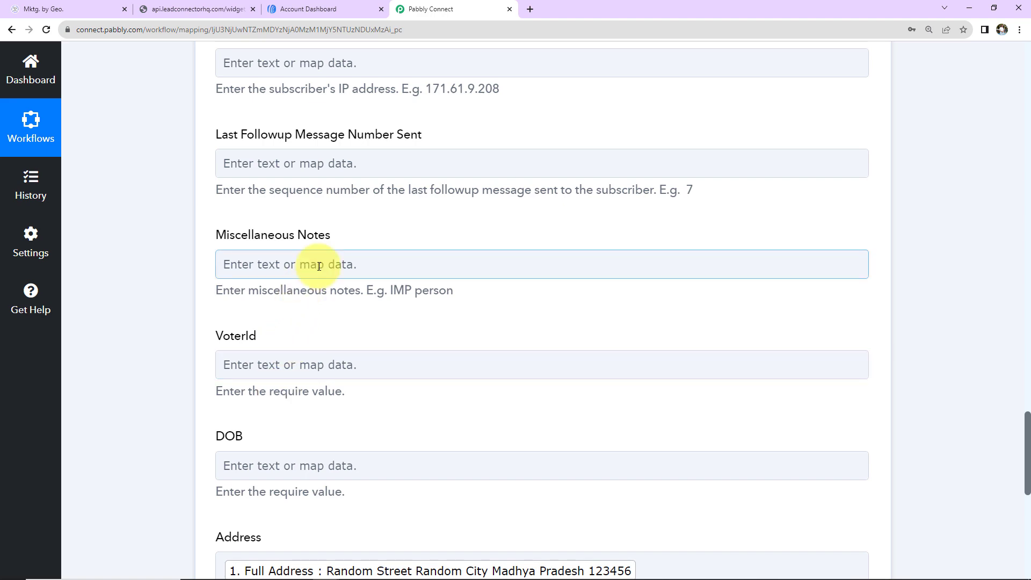
pyautogui.scroll(-5, 318, 266)
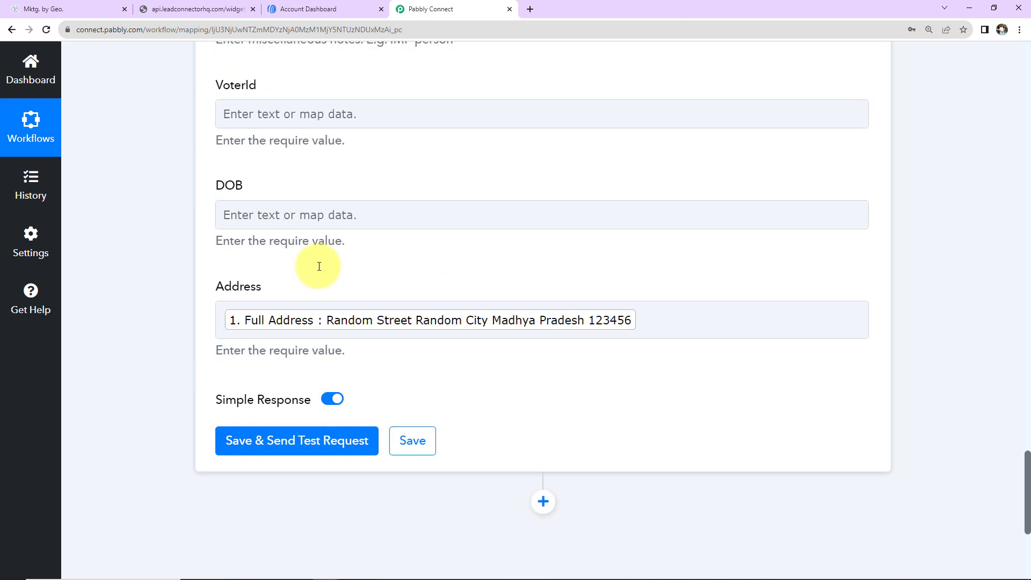
pyautogui.click(249, 439)
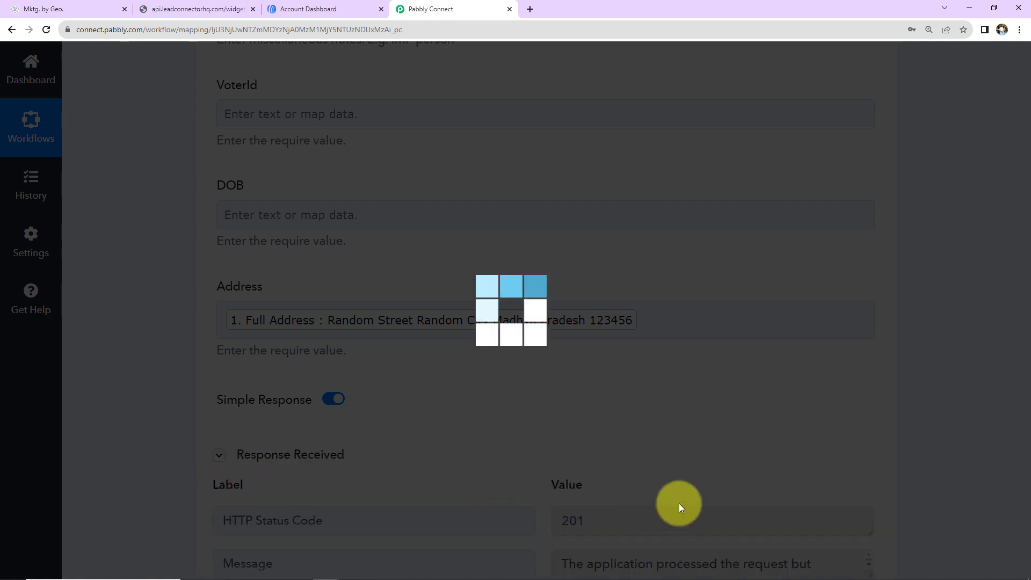
pyautogui.scroll(-2, 969, 414)
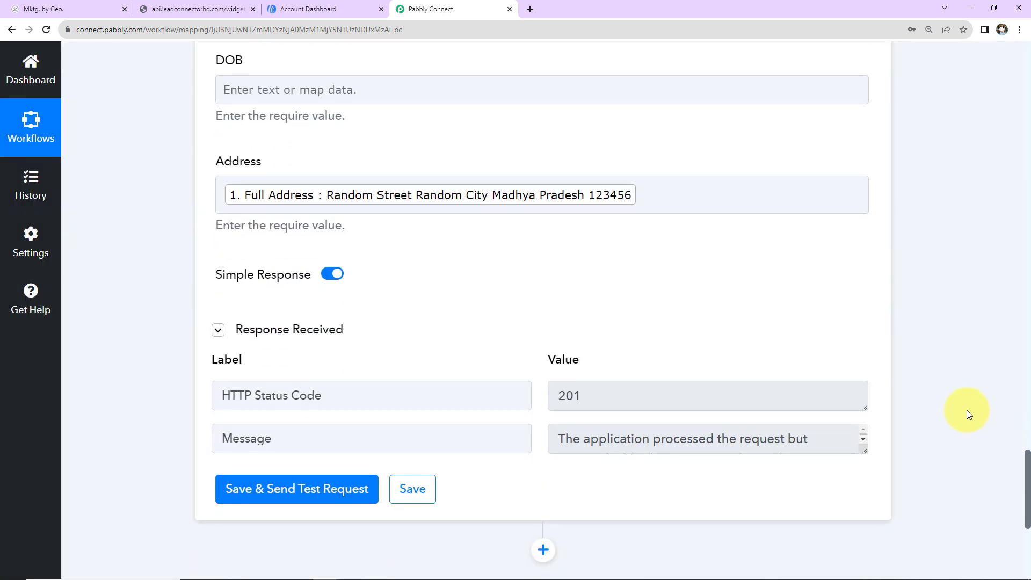
# Switch to AWeber and review the newly added subscriber's information in the Subscribers list
pyautogui.click(354, 10)
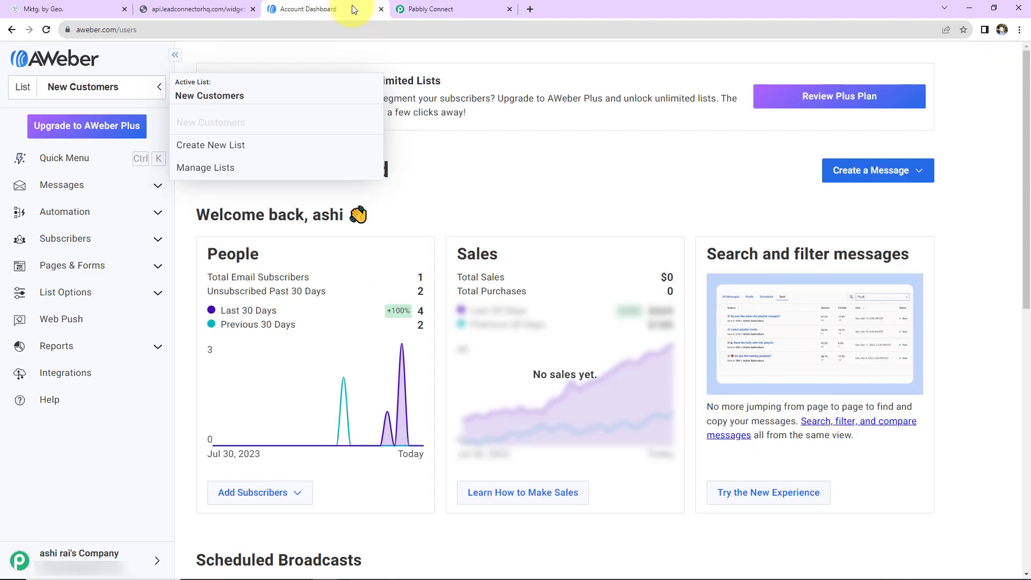
pyautogui.click(70, 240)
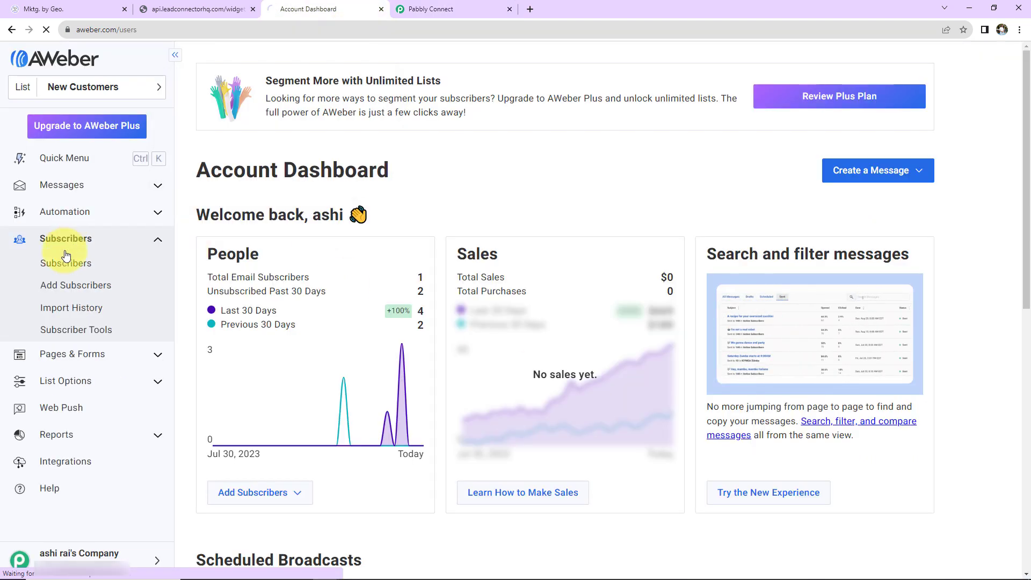
pyautogui.click(57, 263)
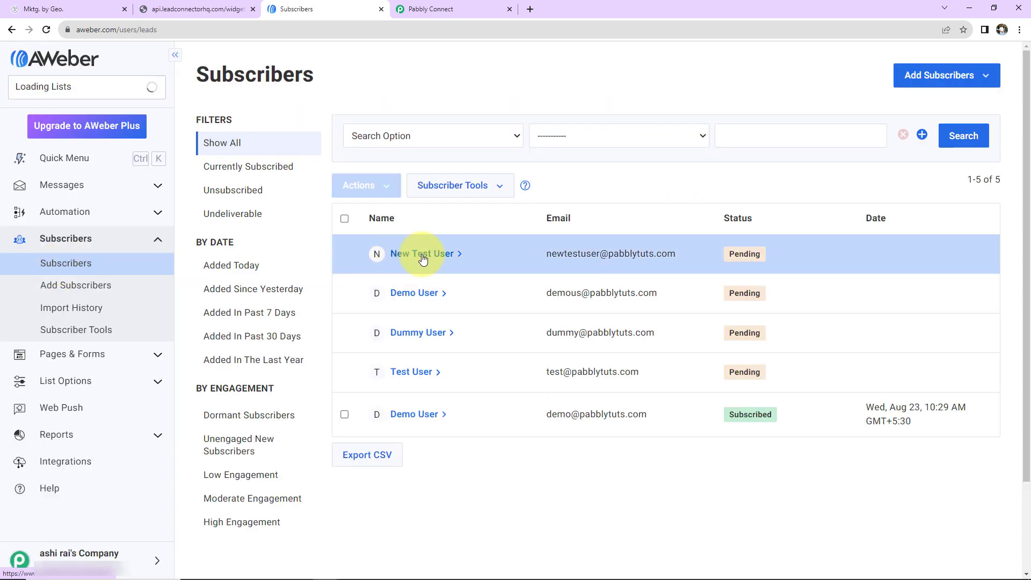
pyautogui.click(448, 258)
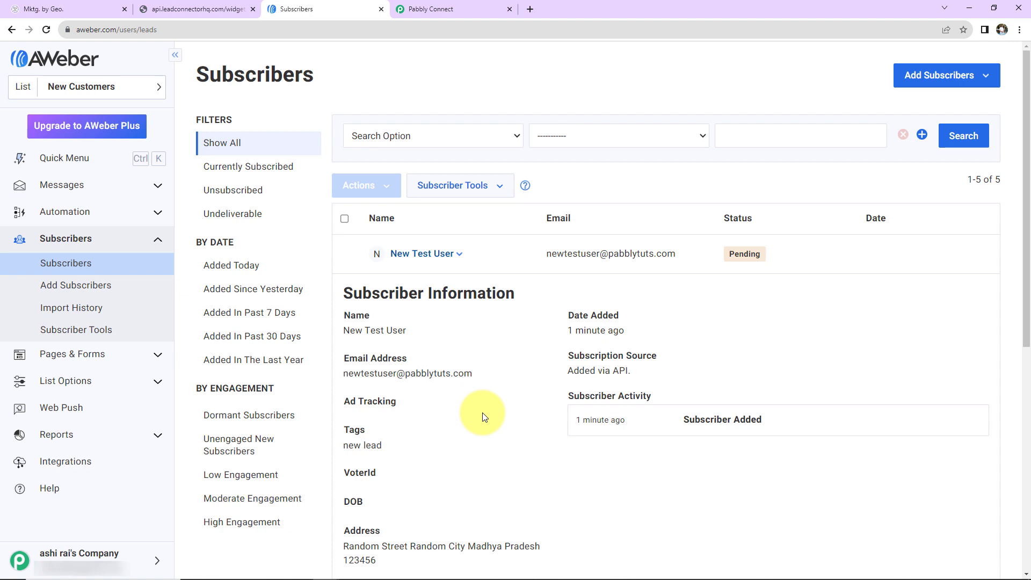
# Switch to GoHighLevel, preview the Appointment Form and autofill its fields with a different saved test contact's details
pyautogui.click(56, 9)
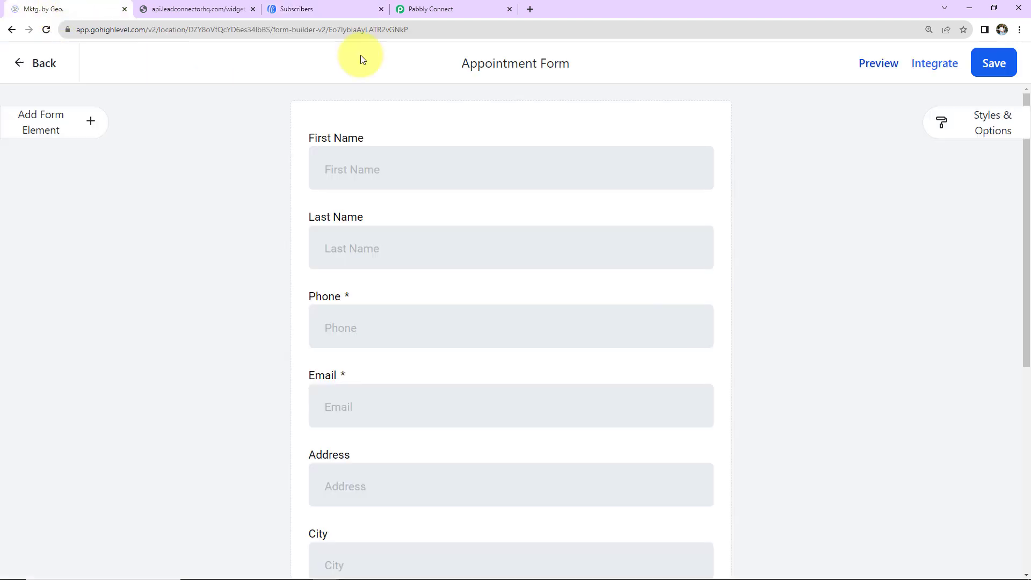
pyautogui.click(870, 66)
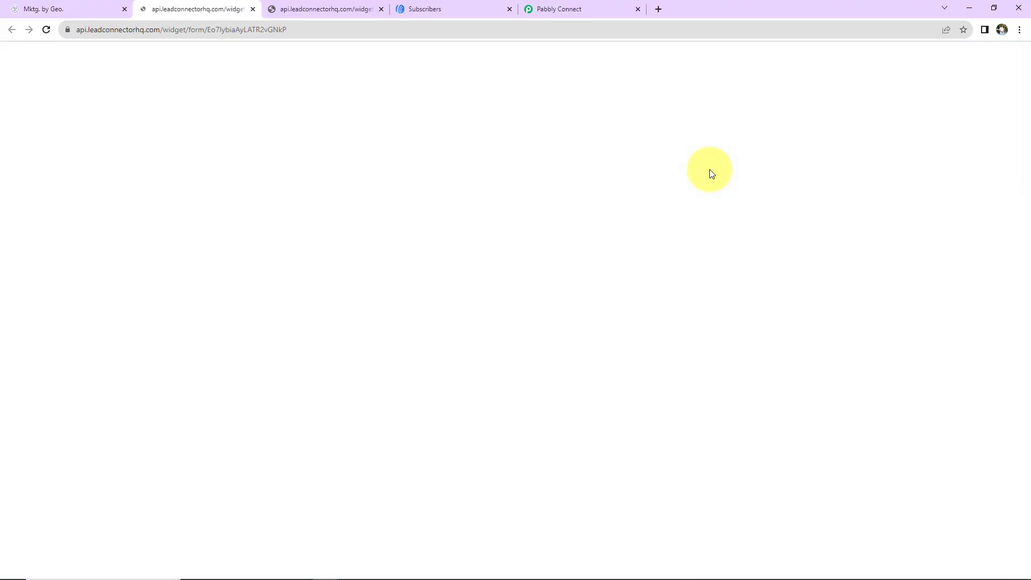
pyautogui.click(434, 128)
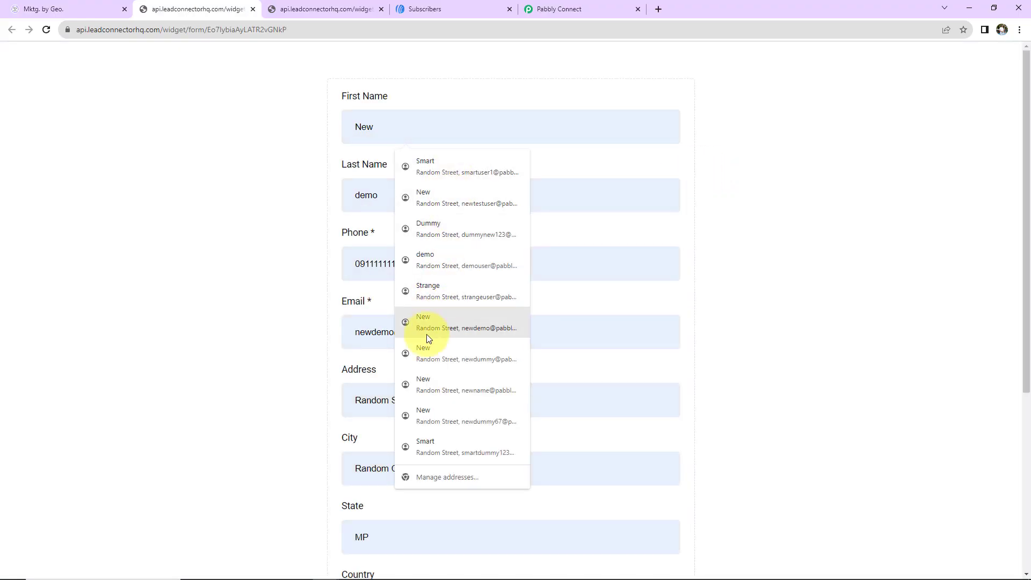
pyautogui.click(459, 290)
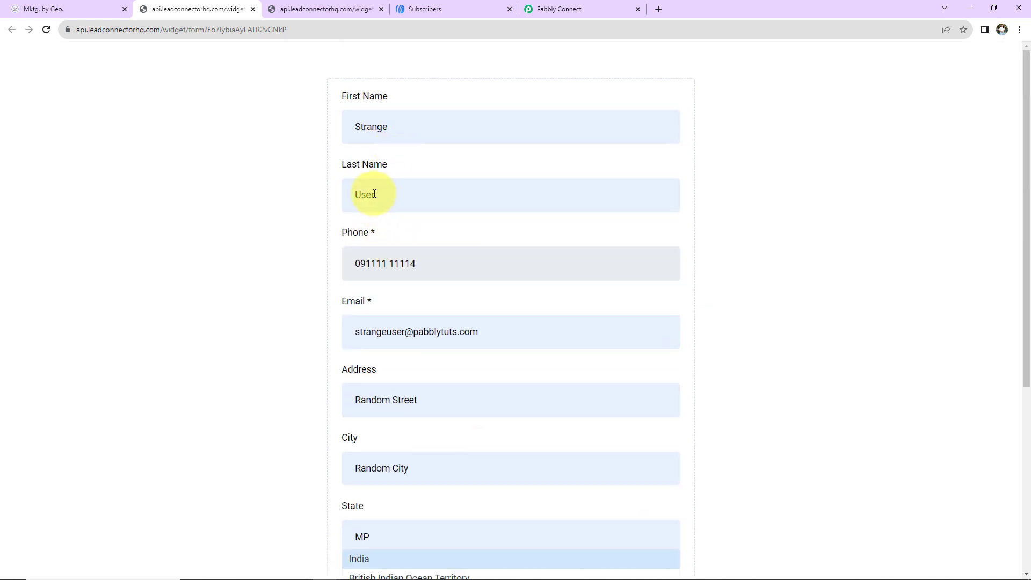
# Choose India as the country, agree to the terms & conditions and submit the form
pyautogui.scroll(-2, 435, 267)
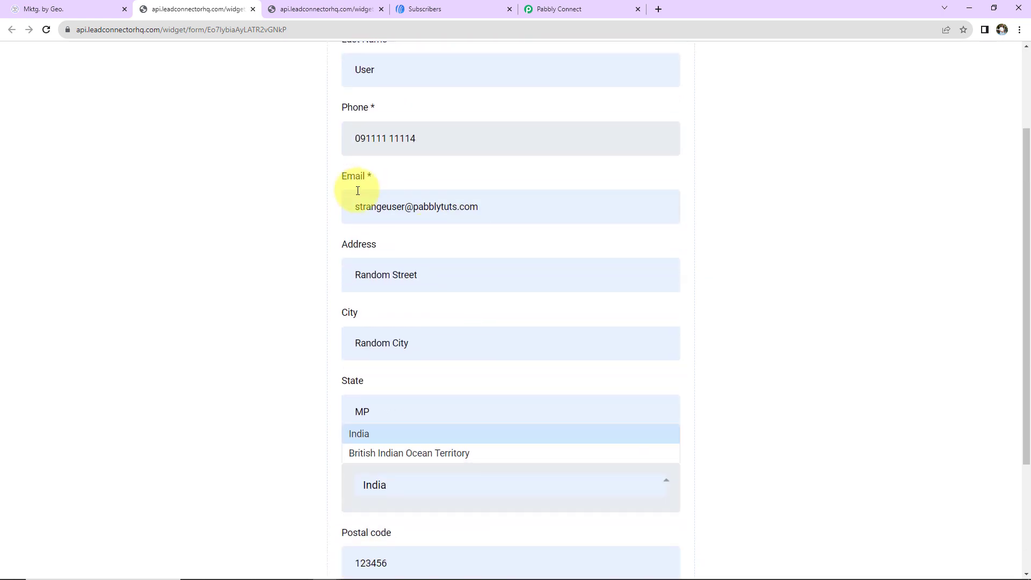
pyautogui.scroll(-2, 513, 209)
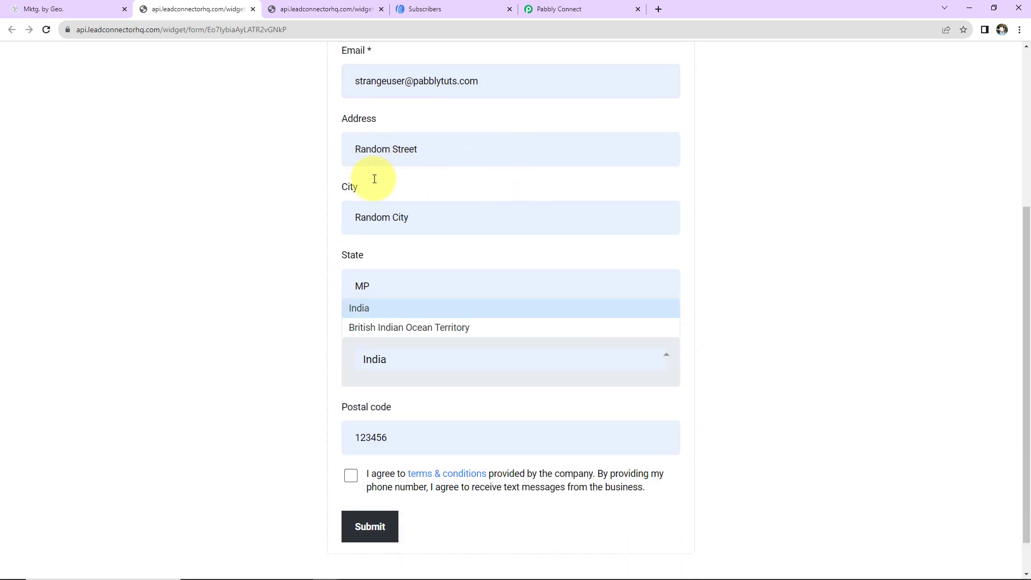
pyautogui.click(360, 314)
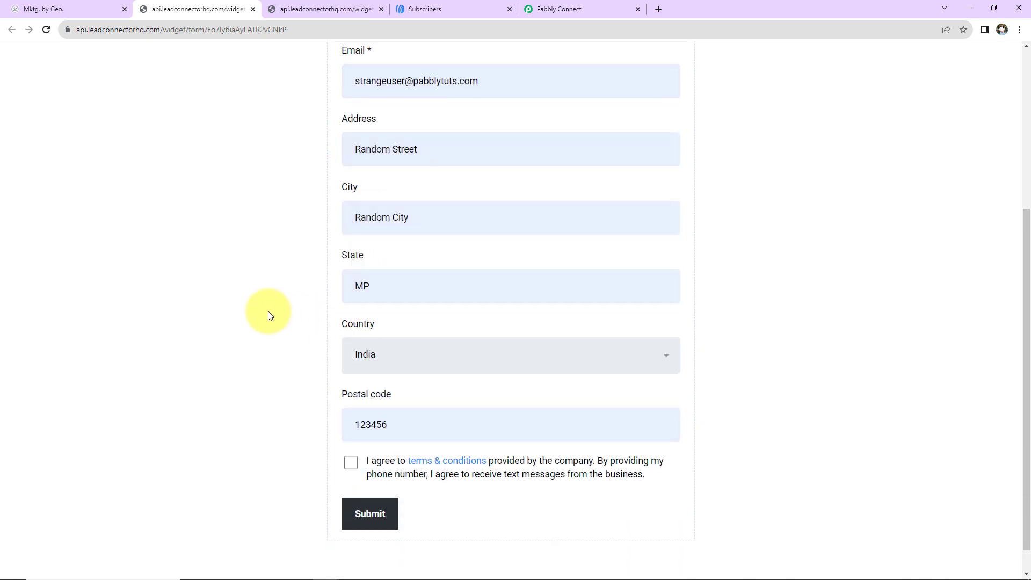
pyautogui.click(351, 463)
pyautogui.click(369, 517)
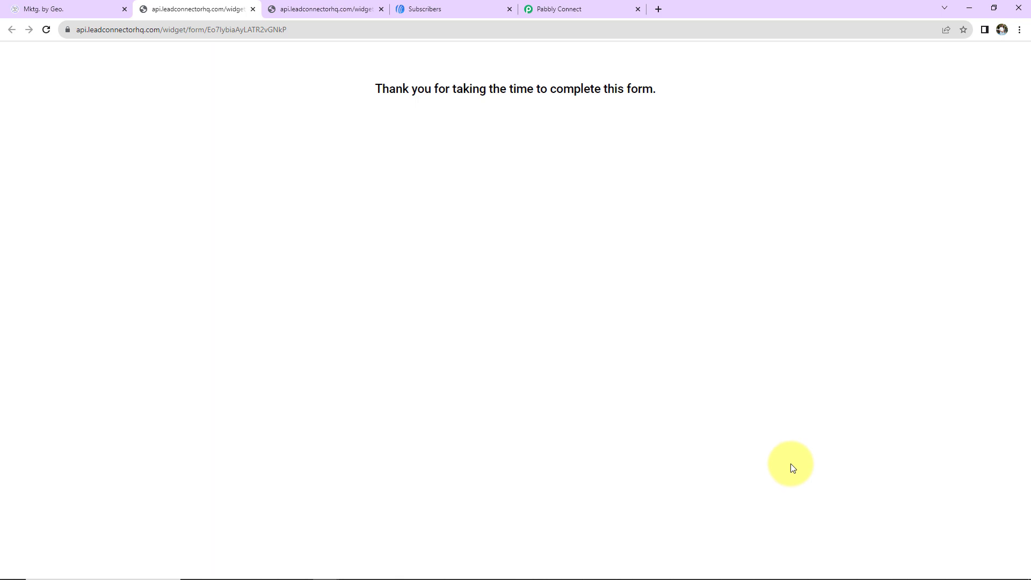
# Switch to AWeber, reload the Subscribers list and open the newest subscriber's information
pyautogui.click(482, 12)
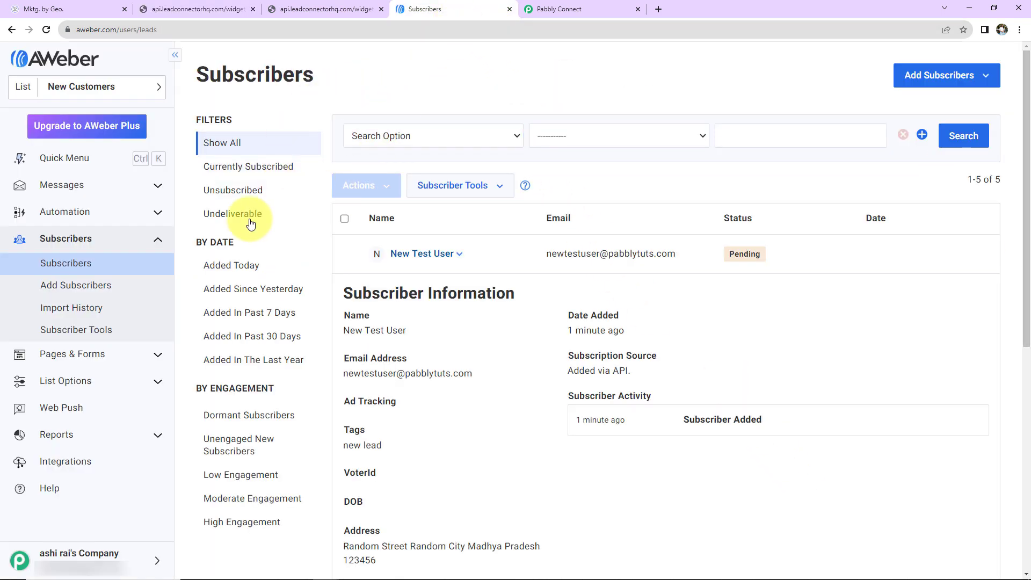
pyautogui.click(55, 264)
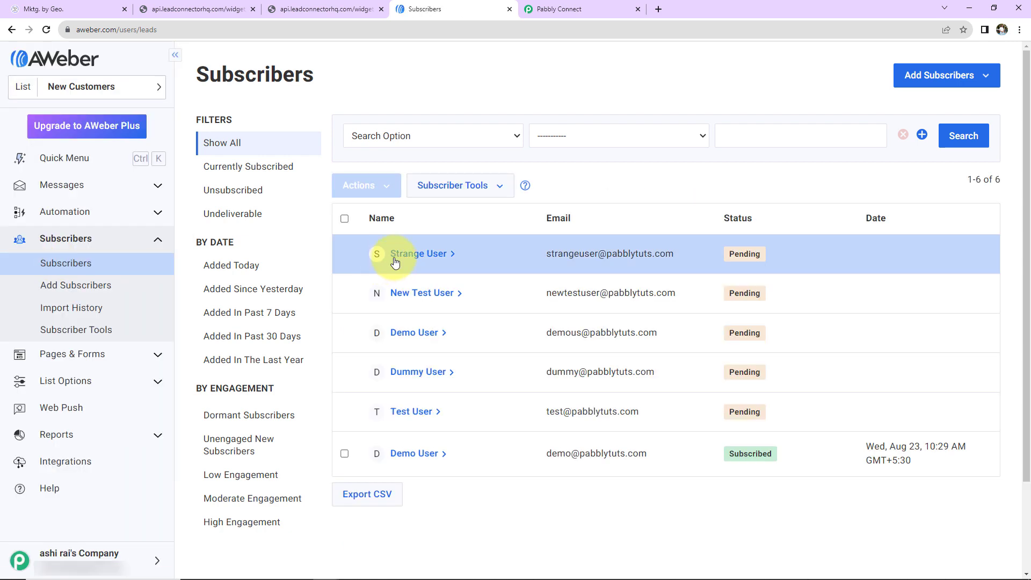
pyautogui.click(434, 255)
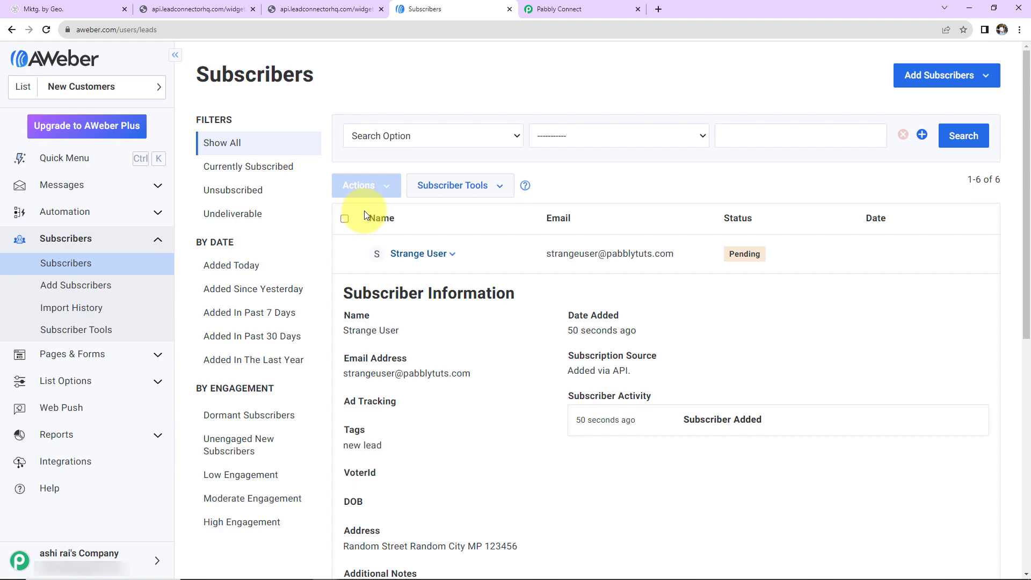
# Switch to Pabbly Connect and collapse the LeadConnector V2 trigger and AWeber action steps to show the workflow overview
pyautogui.click(548, 17)
pyautogui.scroll(20, 630, 224)
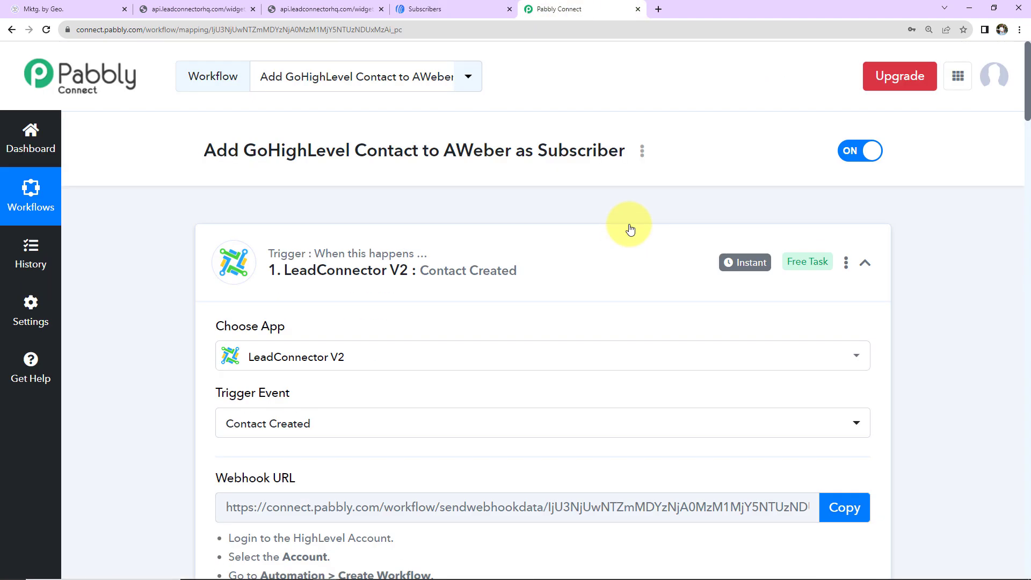
pyautogui.moveTo(288, 264)
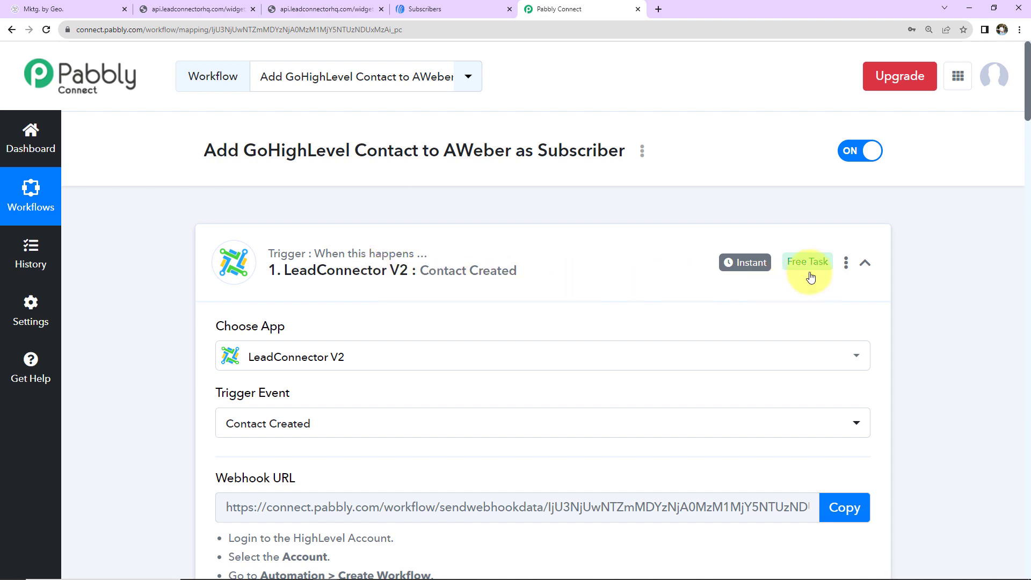
pyautogui.click(861, 263)
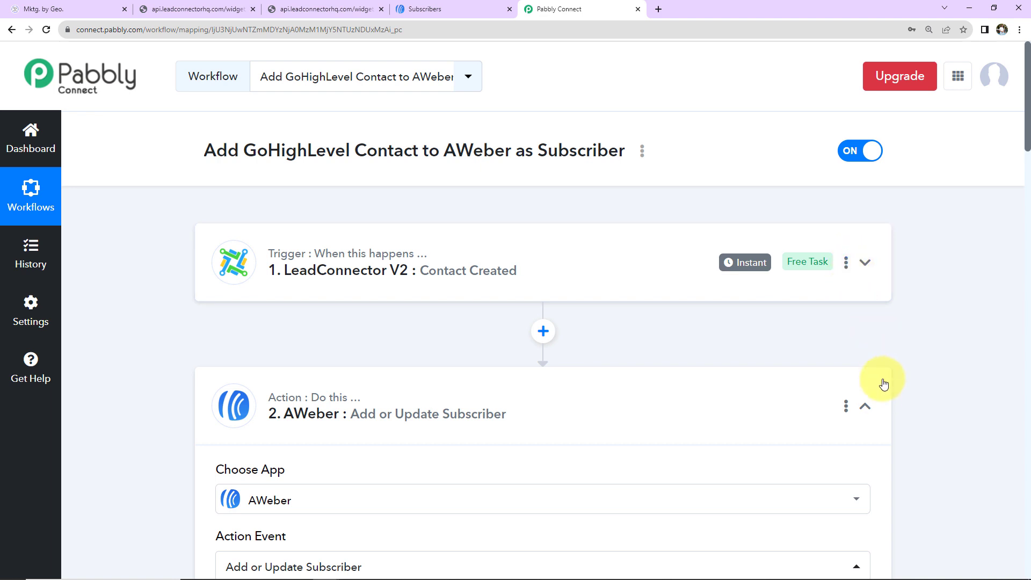
pyautogui.click(865, 406)
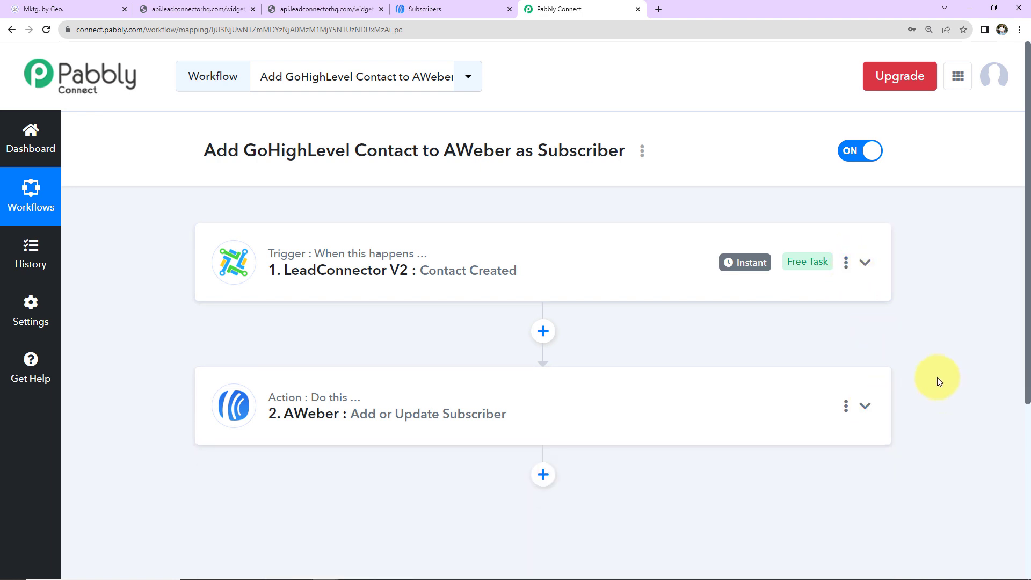